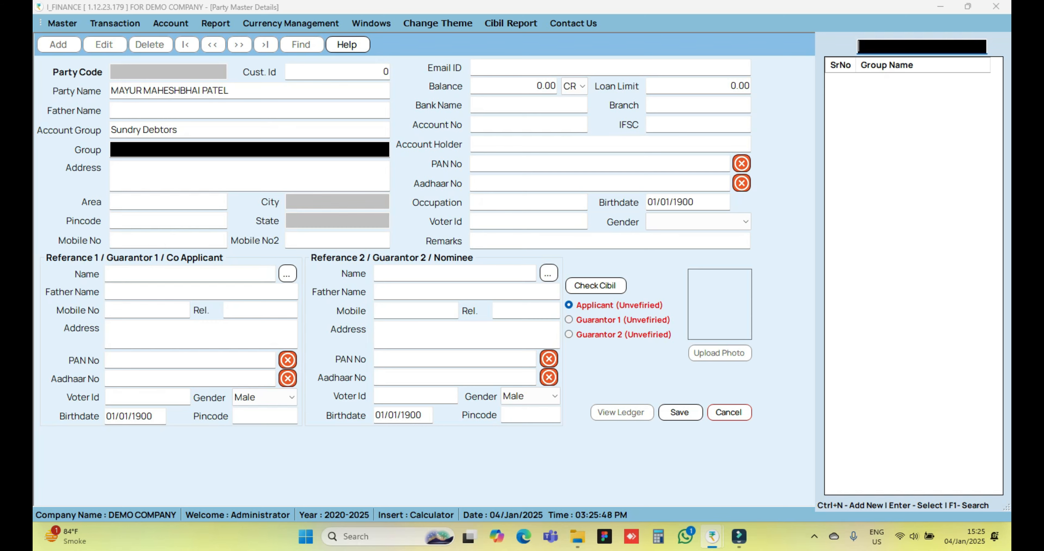
Create a party group named ABC with the group loan limit left at 0, and assign it to the party
key(Escape)
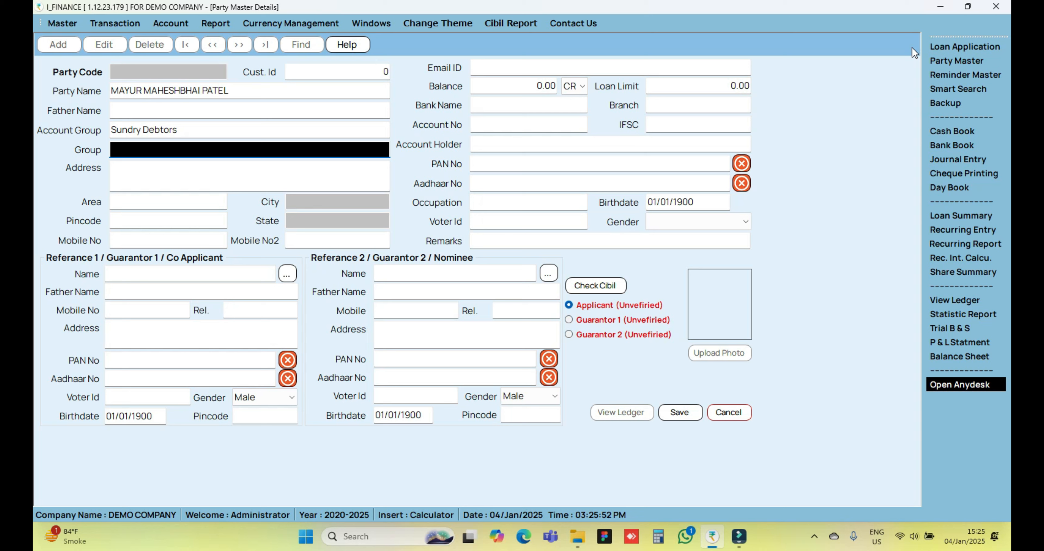
key(F1)
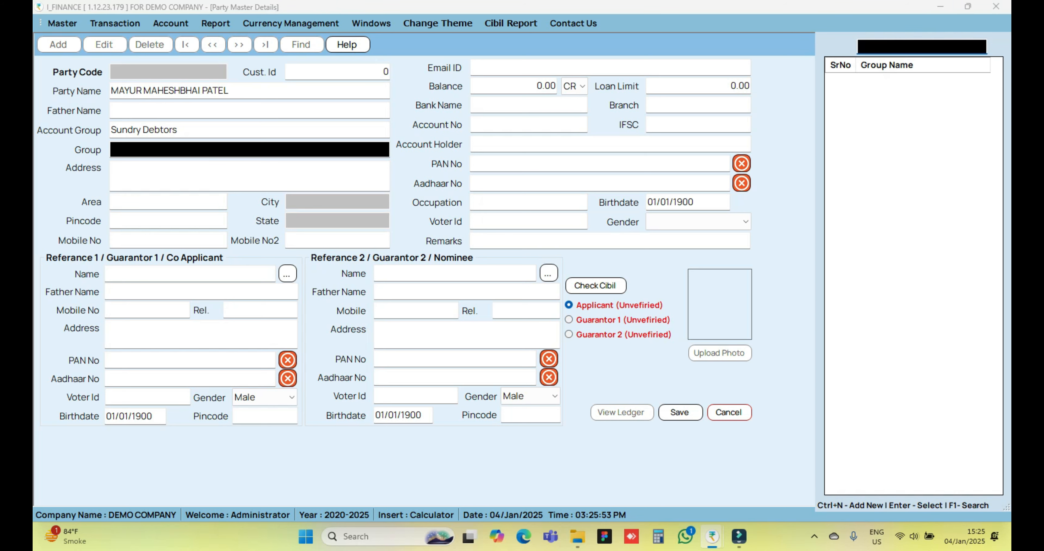
key(ctrl+n)
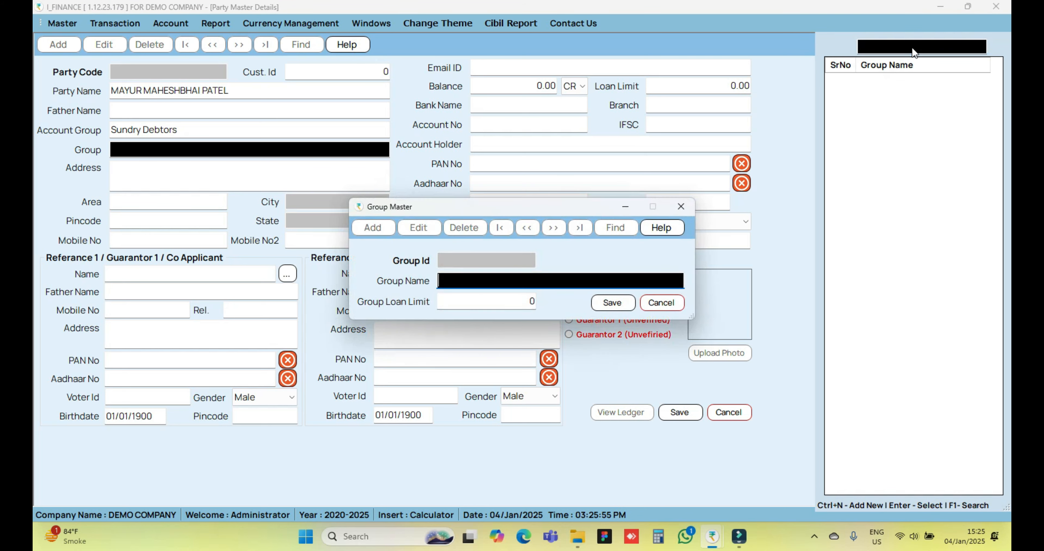
text(ABC)
key(Return)
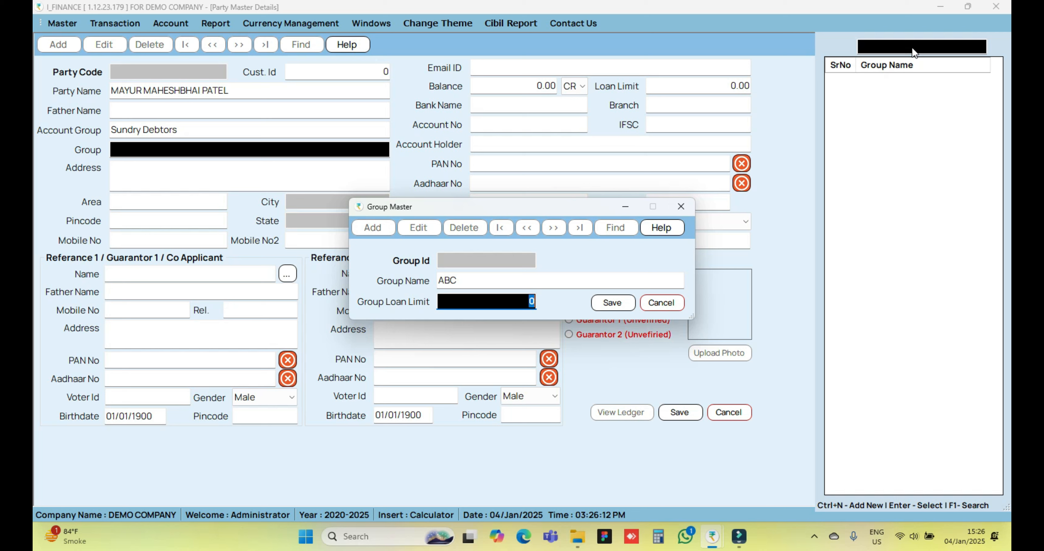
key(Tab)
key(Return)
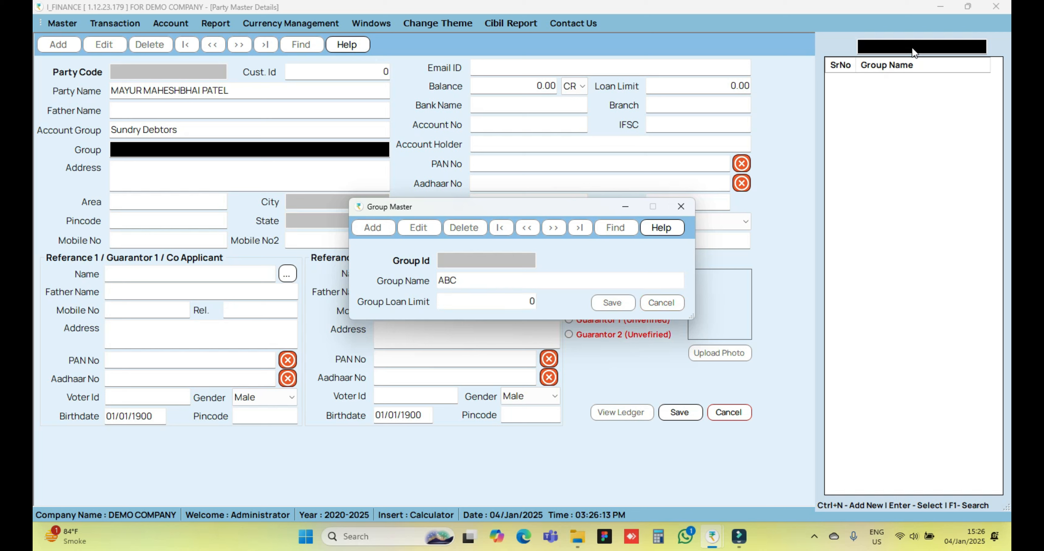
key(Return)
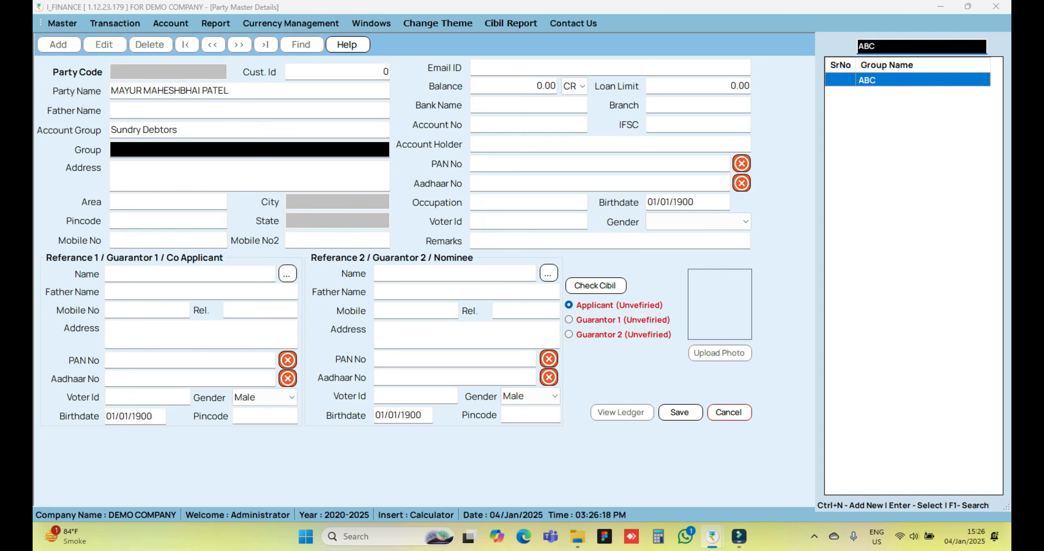
key(Return)
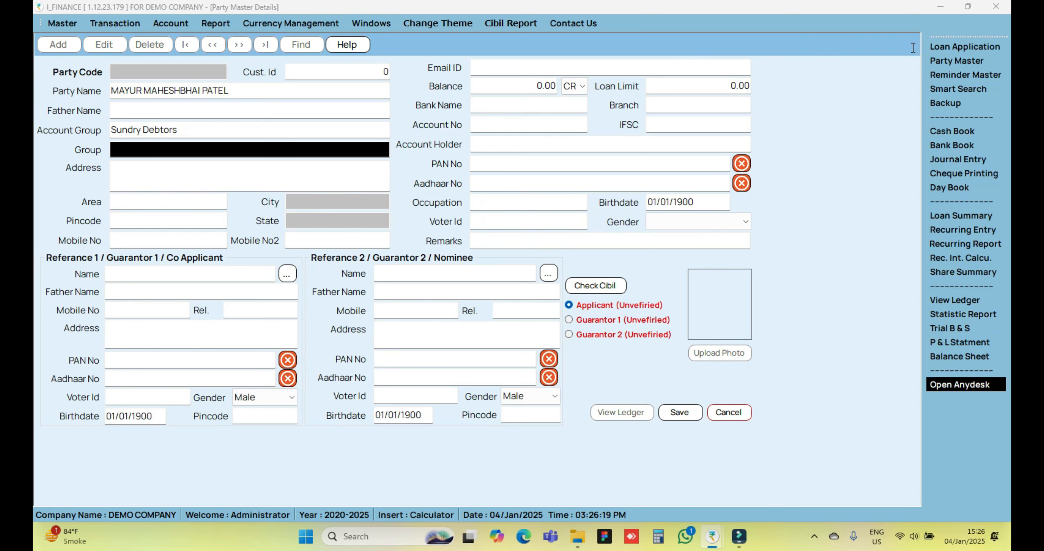
key(Return)
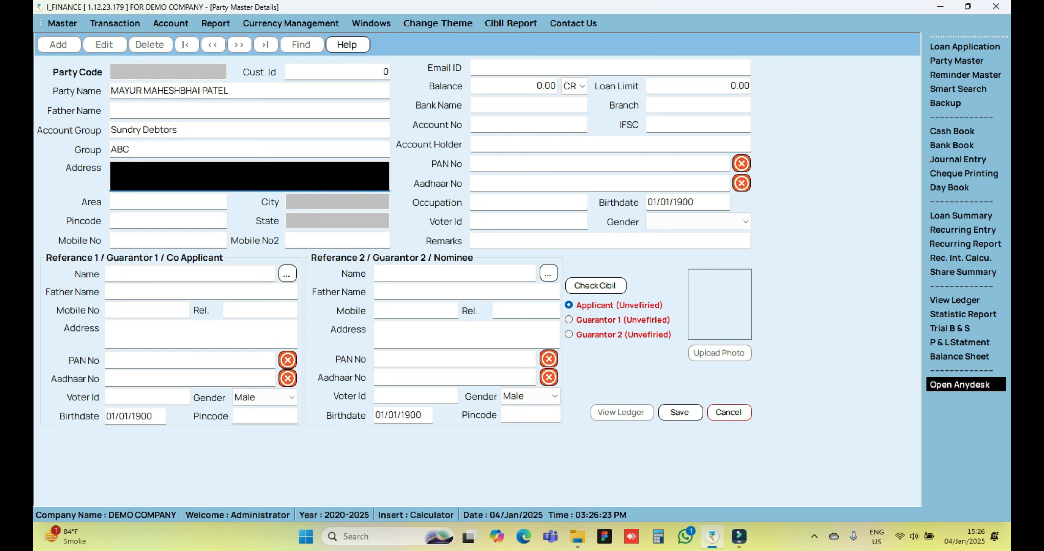
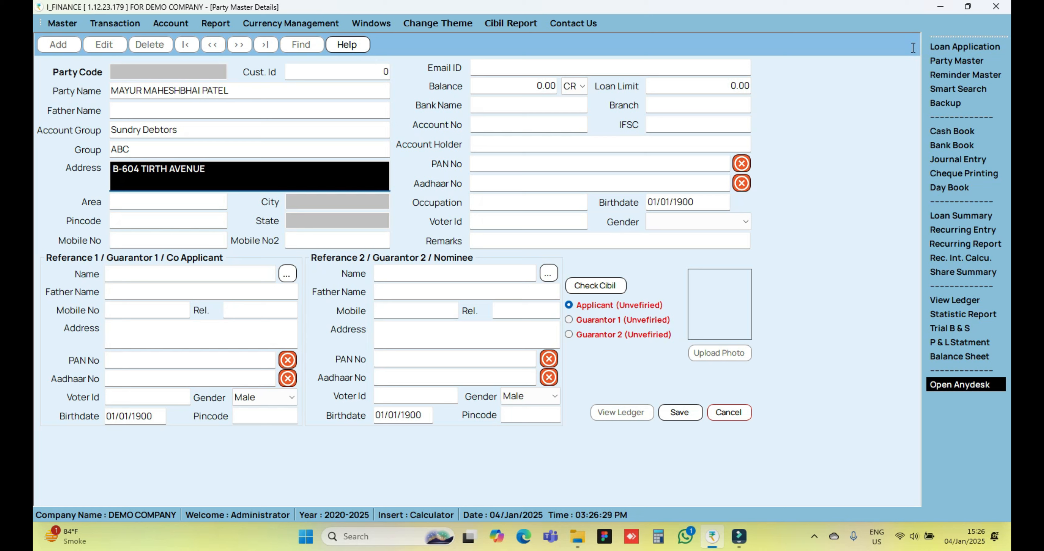
Fill in the party's street address and go on to the area selection
key(Tab)
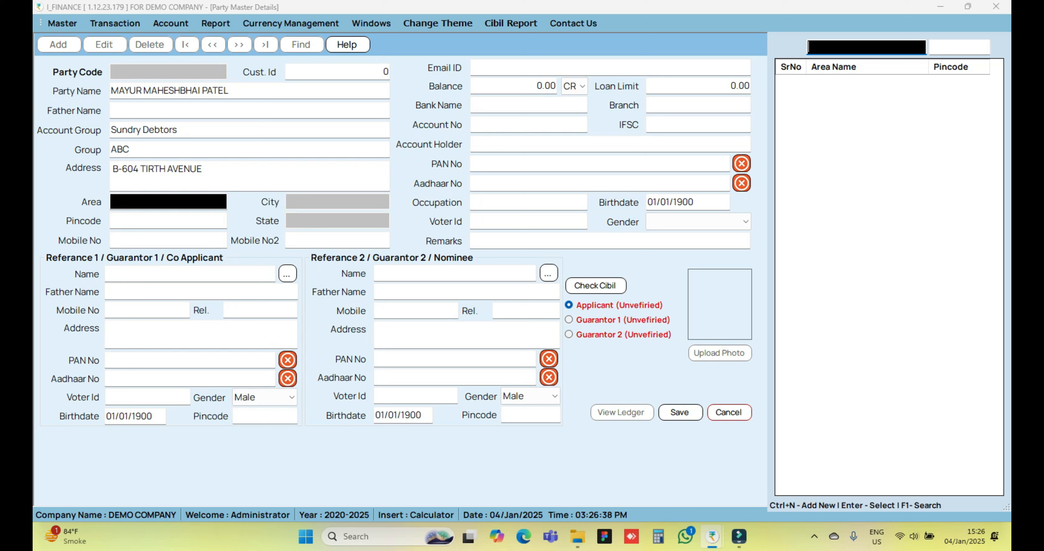
Start a new area record named RANIP and go on to its city selection
key(ctrl+n)
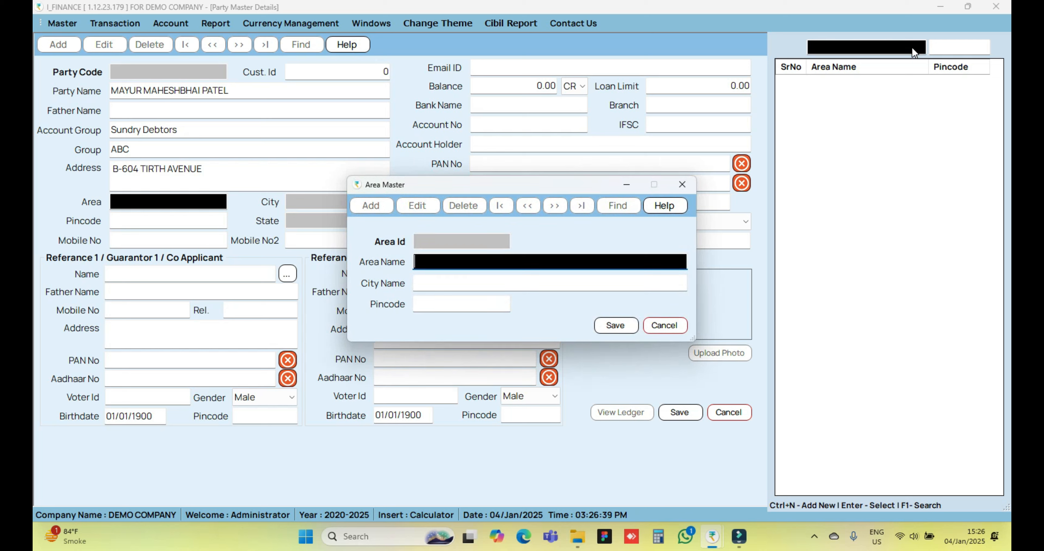
text(RANIP)
key(Return)
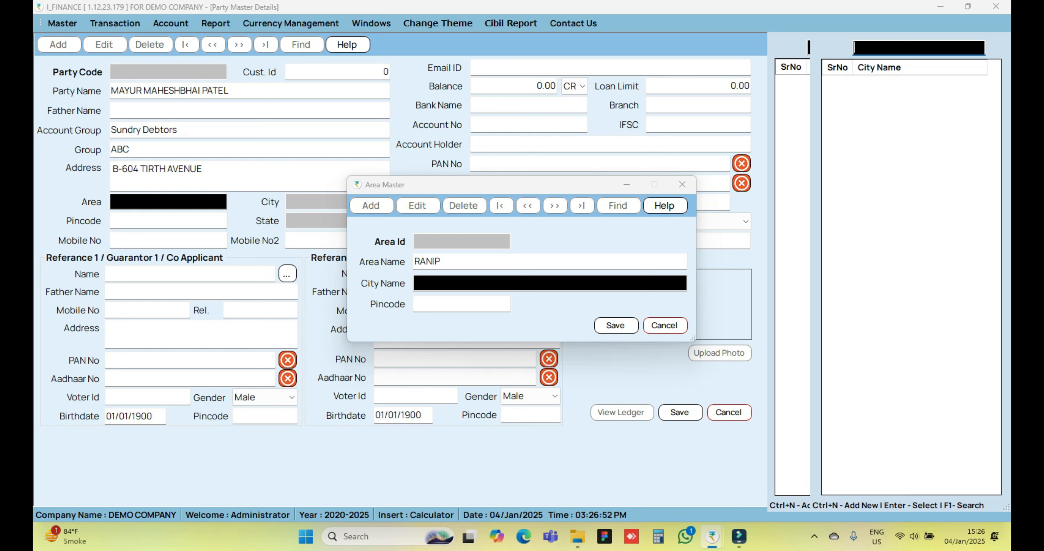
Create a city named AHMEDABD in the state Gujarat and use it as the new area's city
key(ctrl+n)
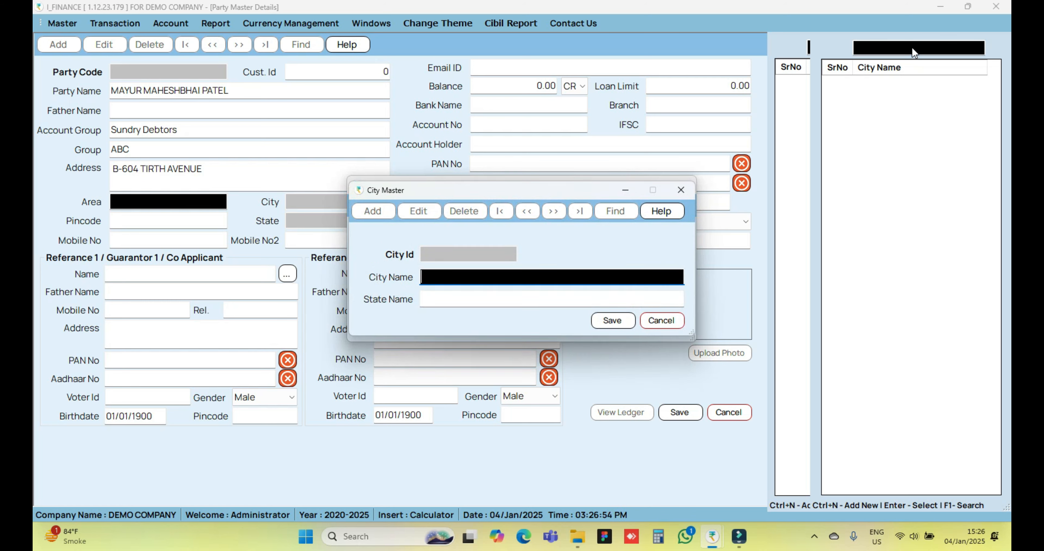
text(AHMEDABD)
key(Return)
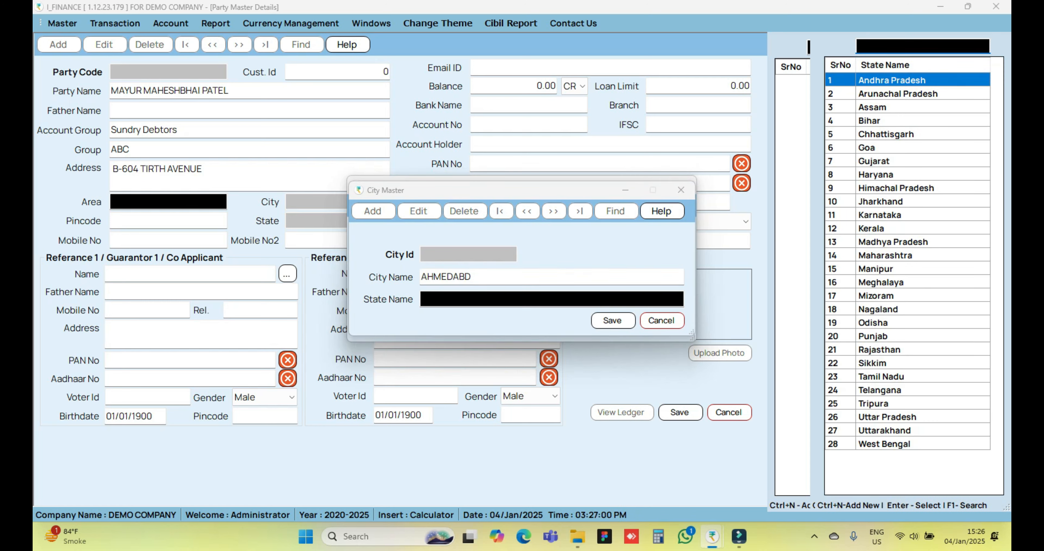
text(GUJAT)
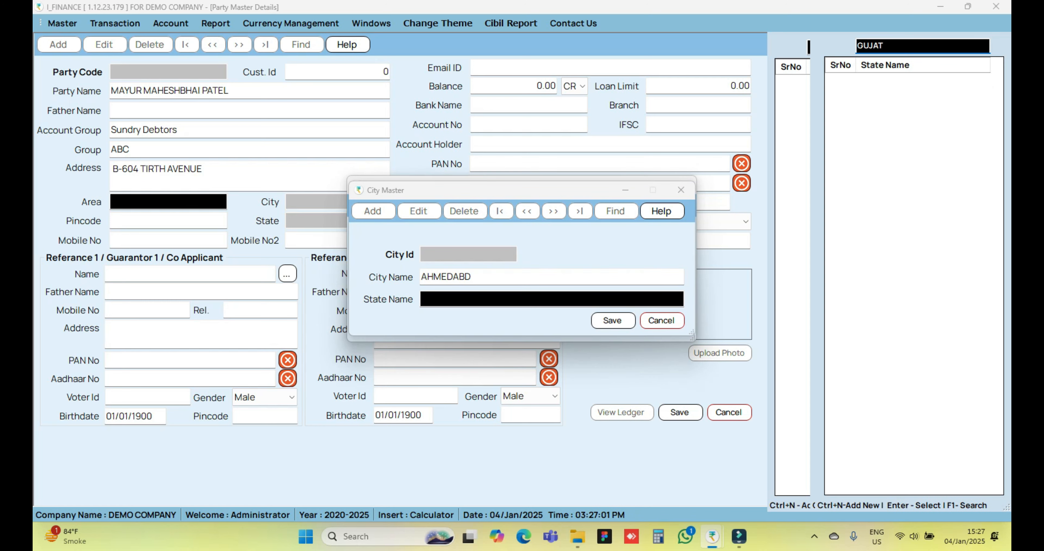
key(BackSpace)
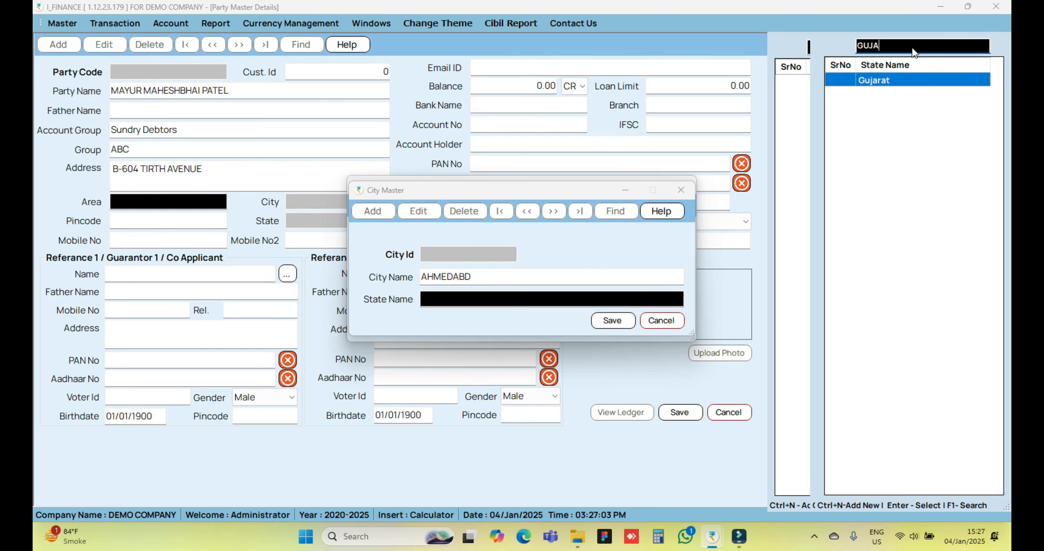
key(Return)
key(Return)
key(Return)
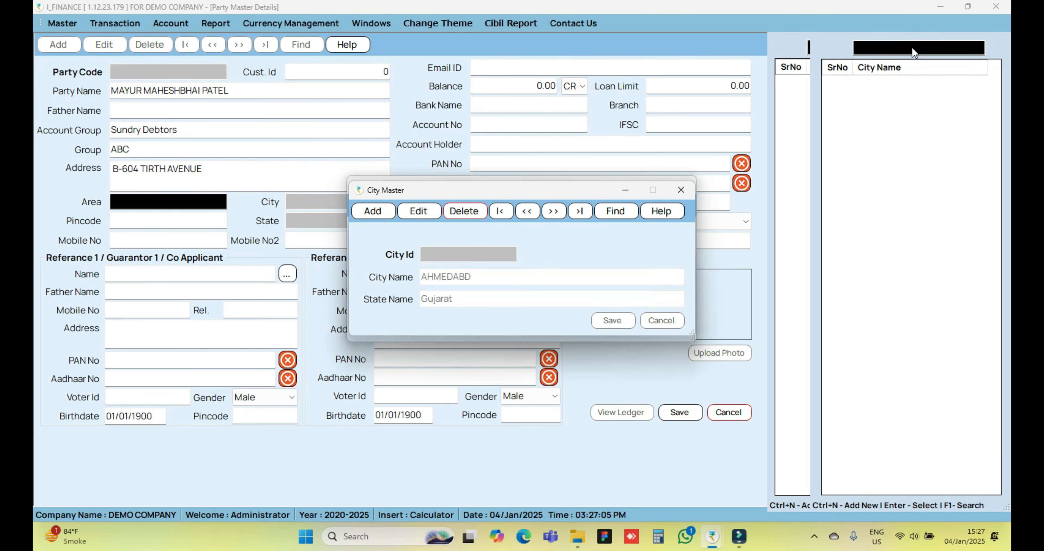
Enter the new area's pincode, save the area, and assign RANIP to the party
key(Return)
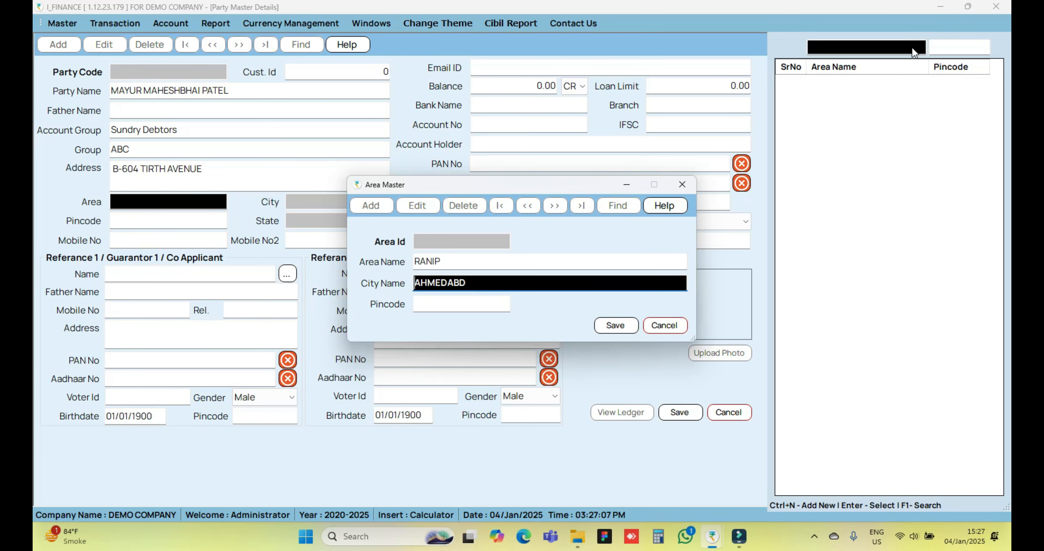
key(Return)
text(3)
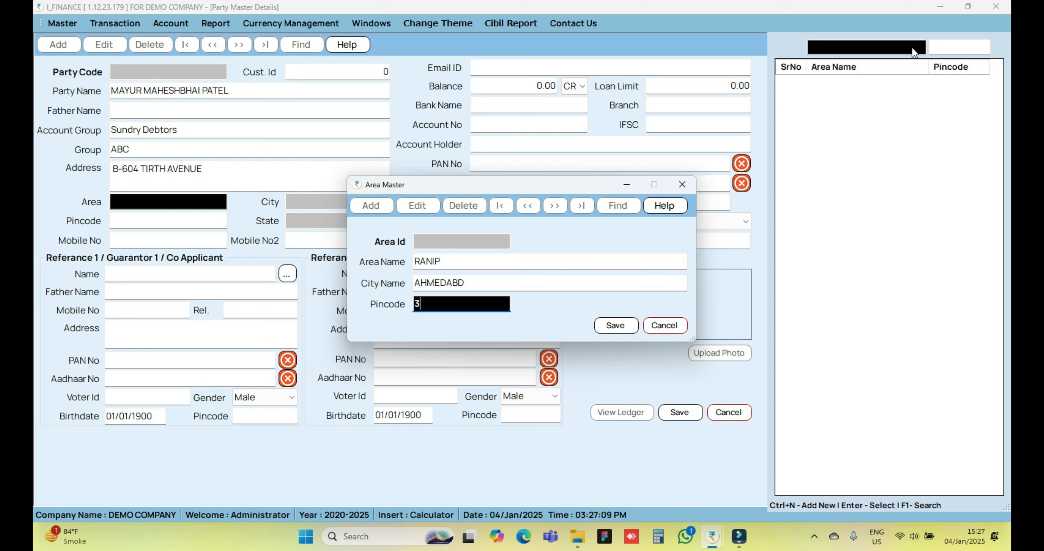
text(80061)
key(Return)
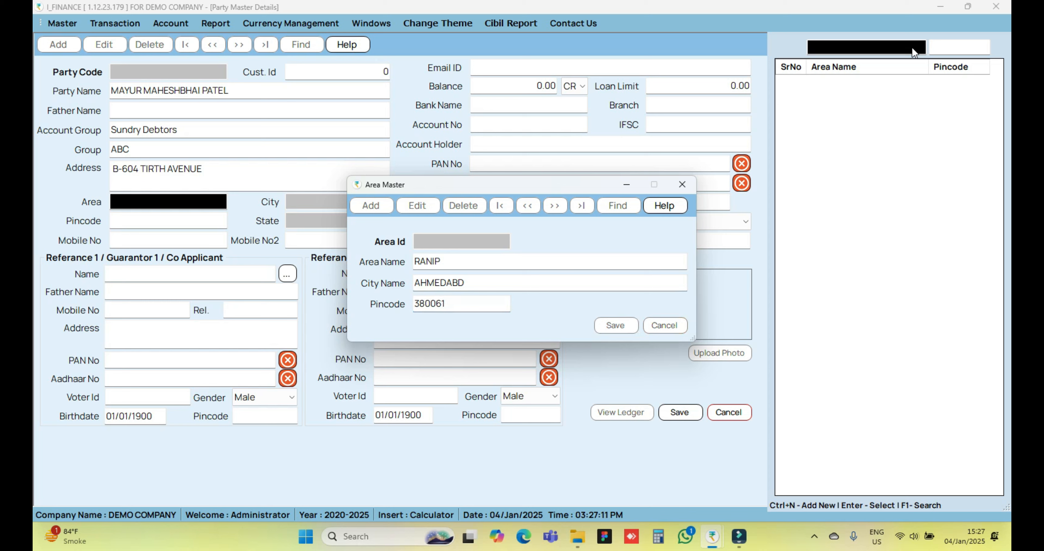
key(Return)
key(Return)
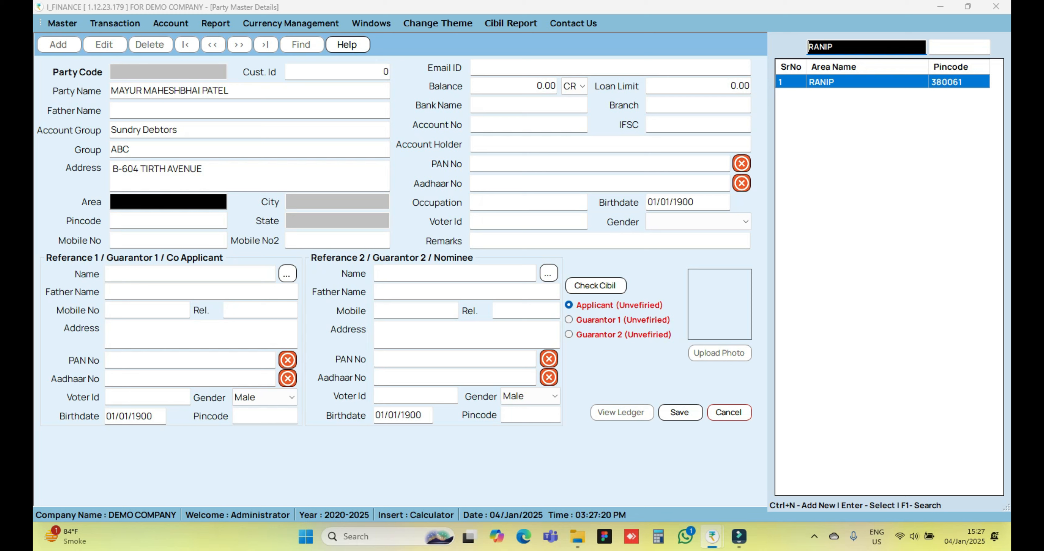
key(Return)
key(Return)
key(Return)
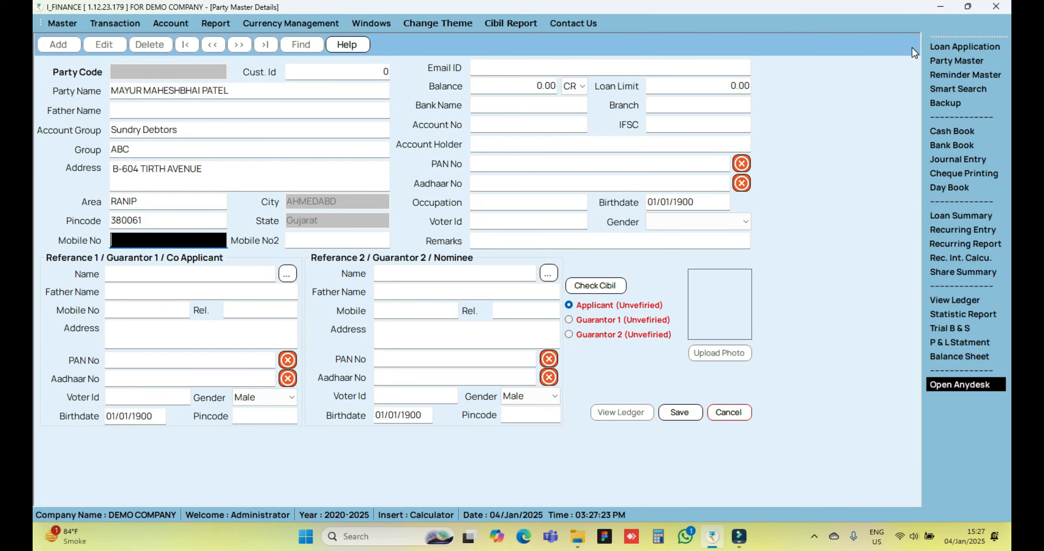
Enter the party's mobile number, leaving the second mobile number blank
key(Tab)
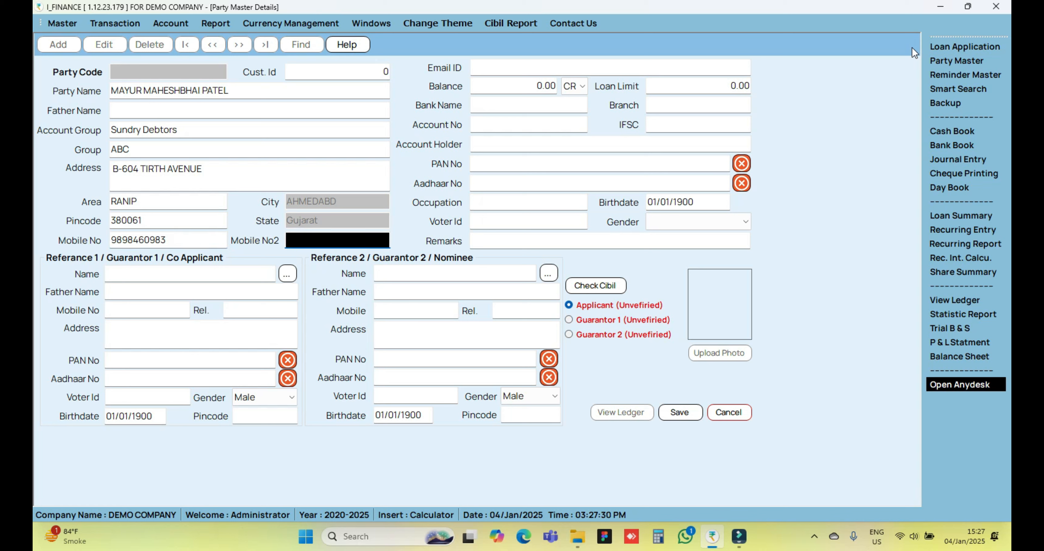
key(Tab)
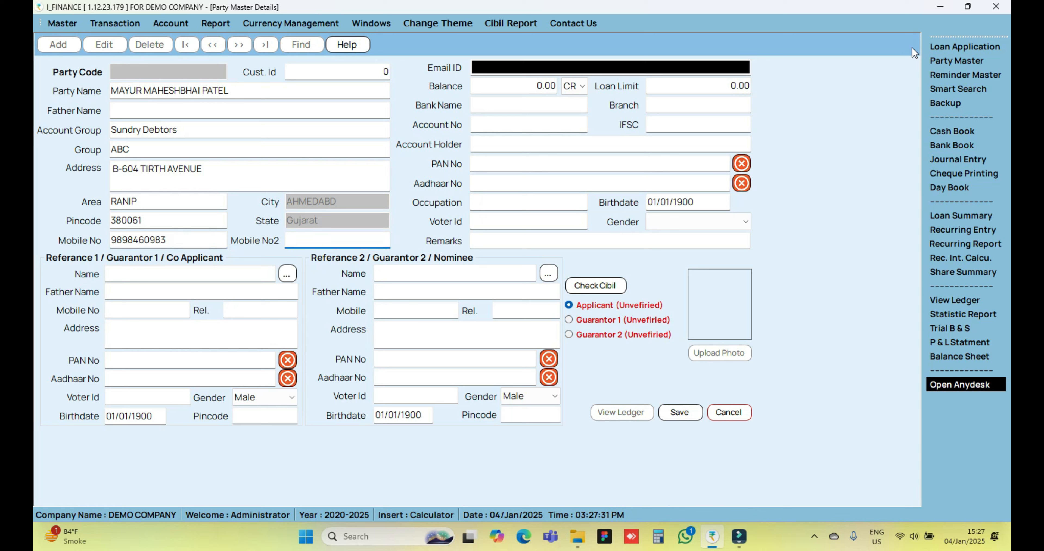
Fill in the party's e-mail, leaving the balance and loan limit at 0
key(Tab)
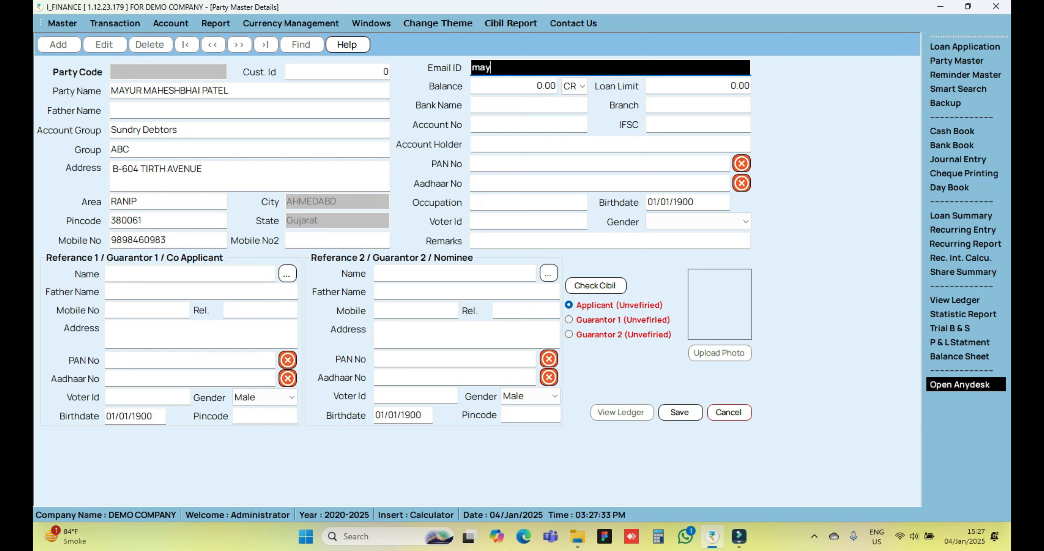
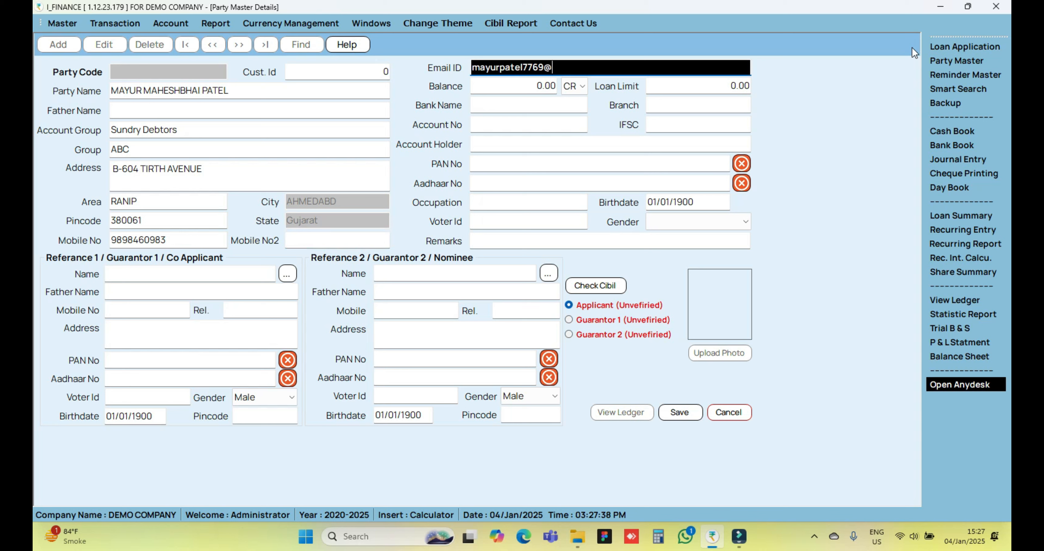
key(Tab)
key(Tab)
key(Tab)
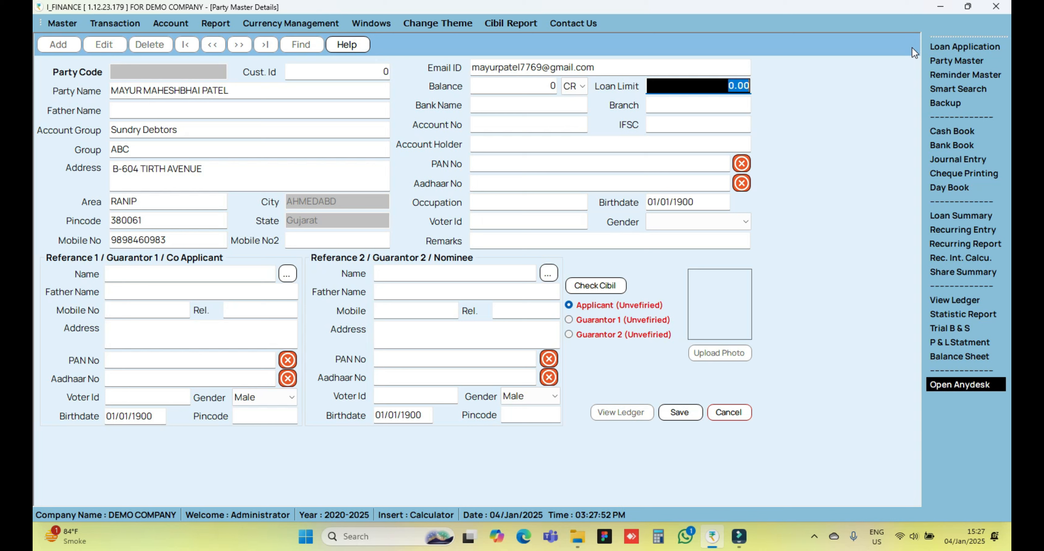
key(Return)
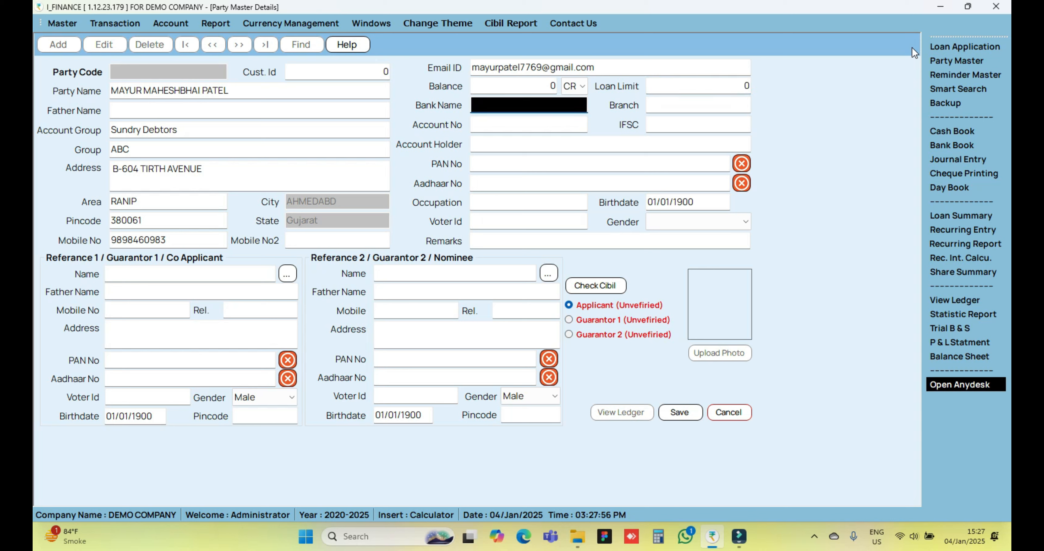
Set the party's bank name to "sbi bank" and the branch to "ranip"
text(sbi bank)
key(Return)
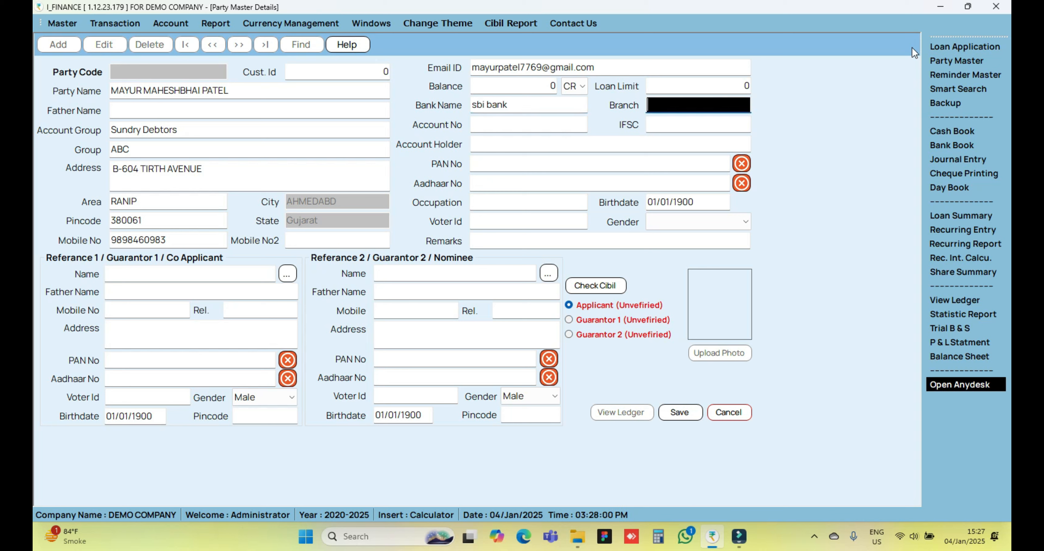
text(ranip)
key(Return)
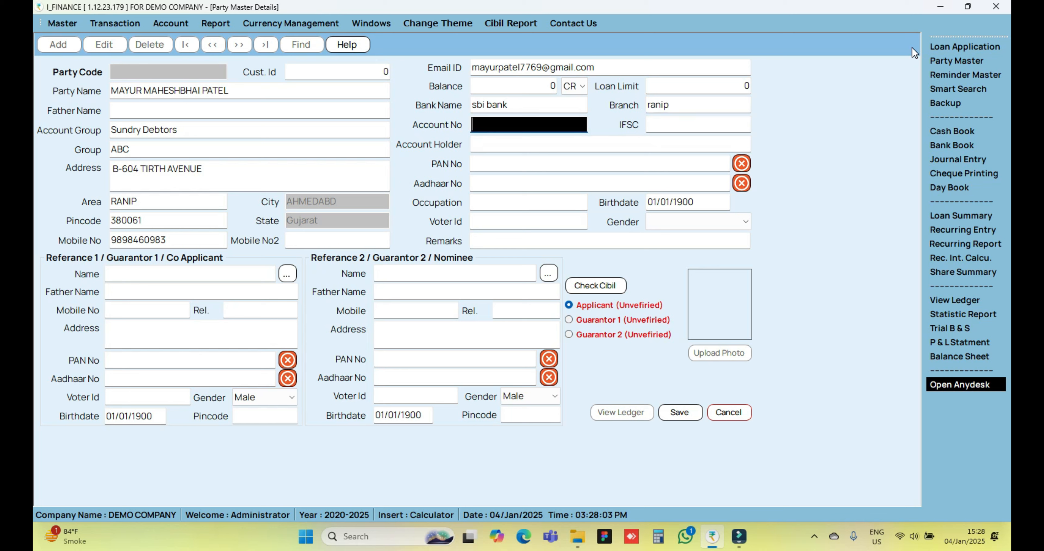
Enter the bank account number and the account holder's name, leaving the IFSC code blank
key(Return)
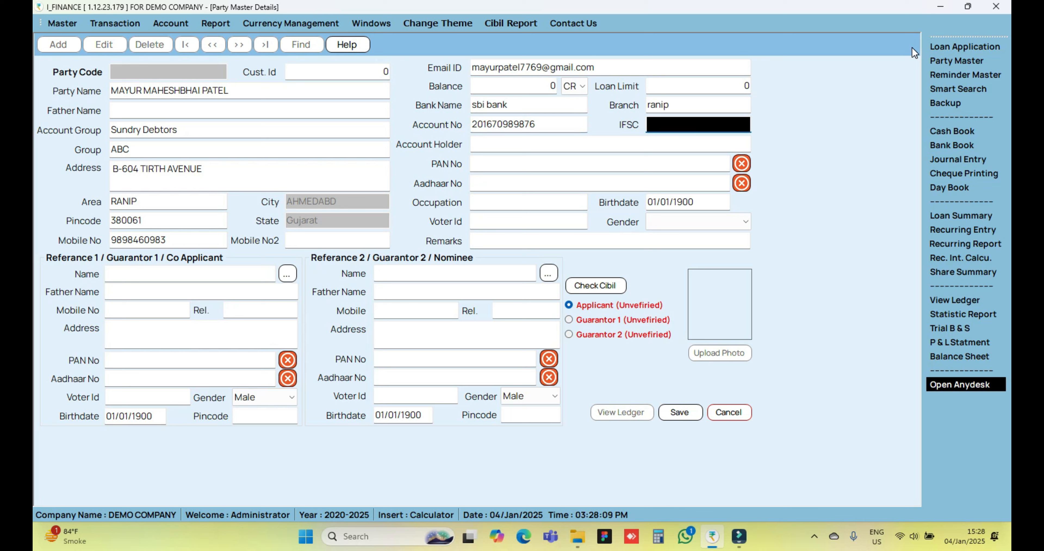
key(Return)
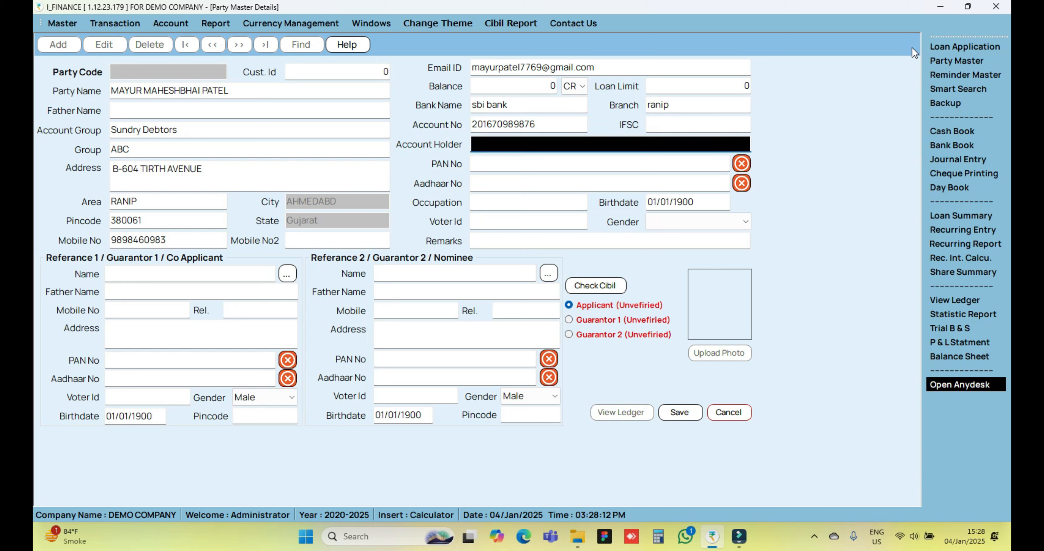
key(Return)
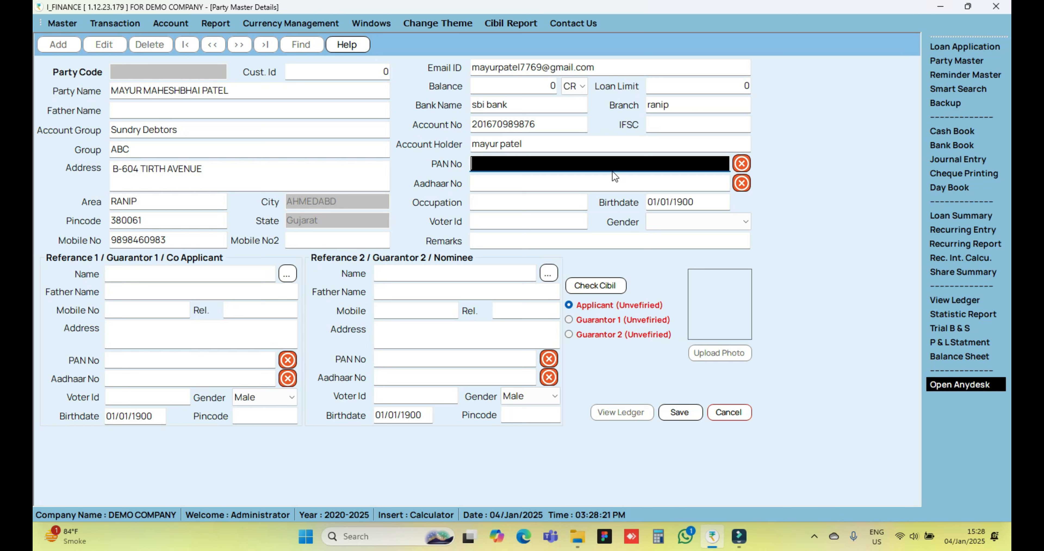
Enter the party's PAN number, skip the Aadhaar number, and go on to the occupation field
text(dqiuuytd)
click(503, 184)
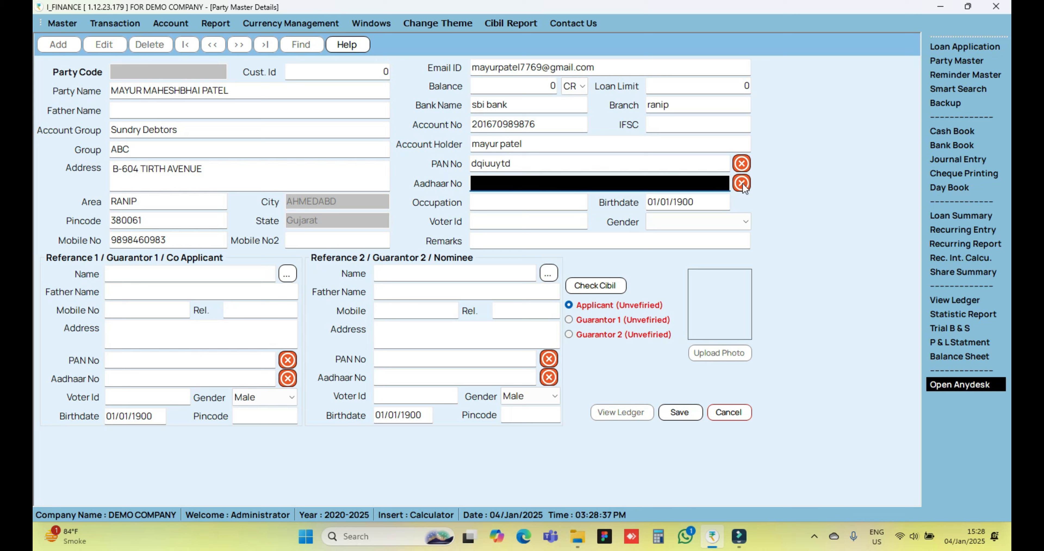
click(496, 204)
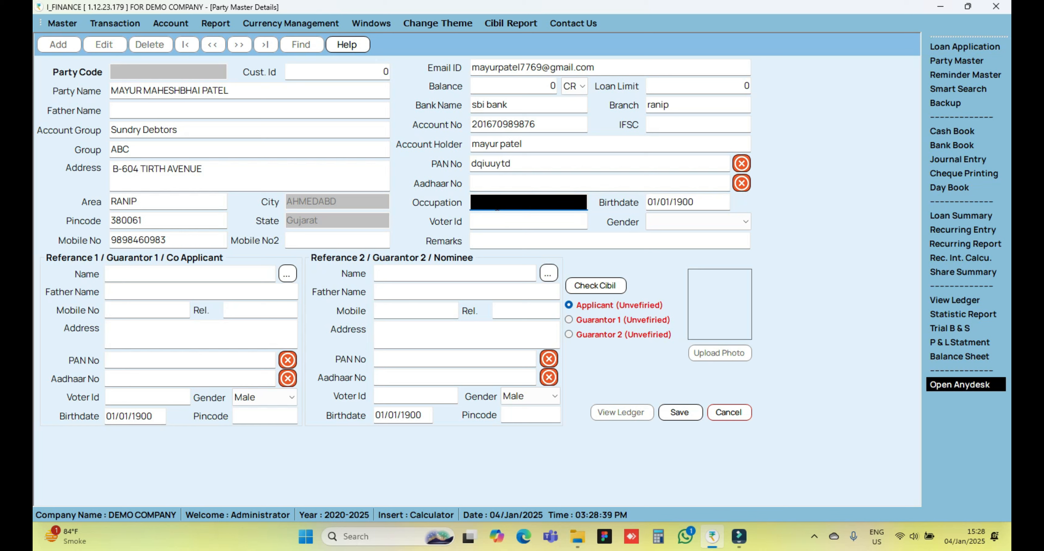
Set the party's occupation to "business" and enter the party's date of birth
text(business)
key(Tab)
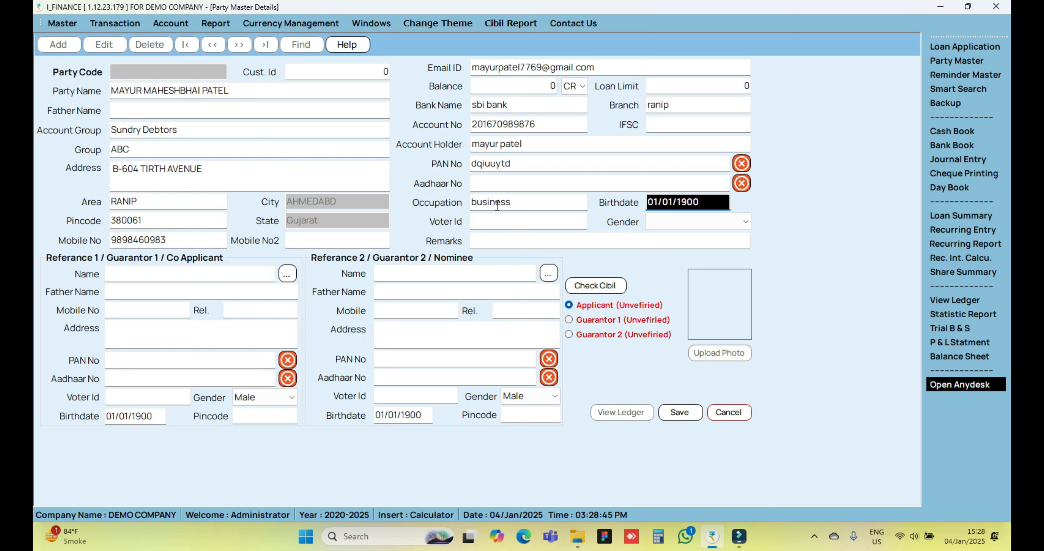
key(Tab)
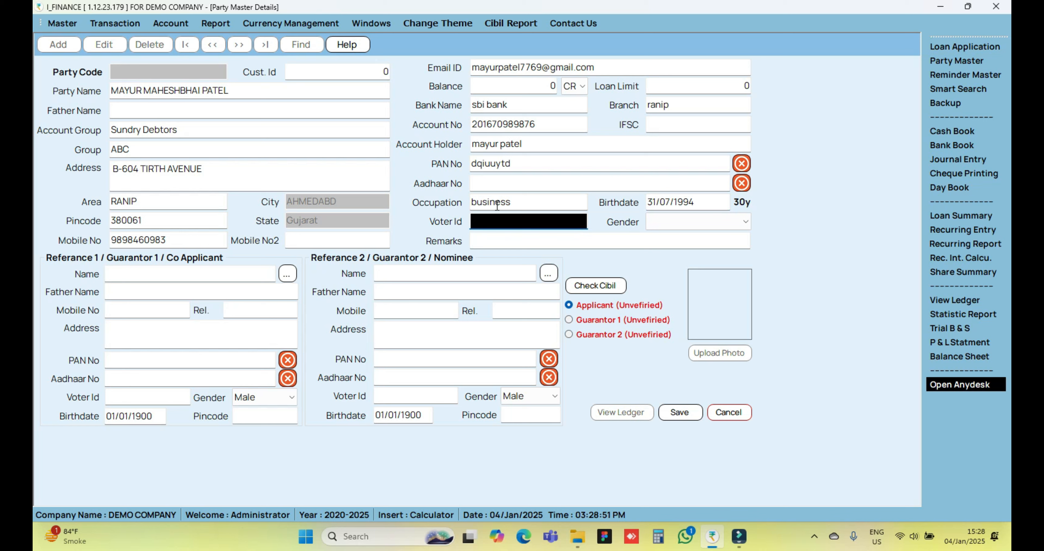
Leave the party's voter ID blank, set the gender to Male, and skip the remarks
key(Tab)
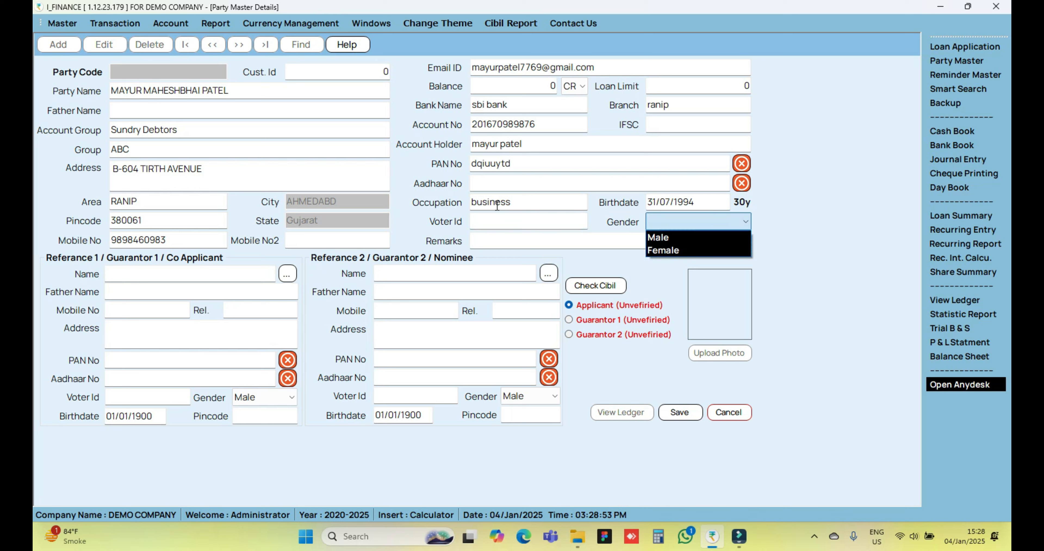
key(Down)
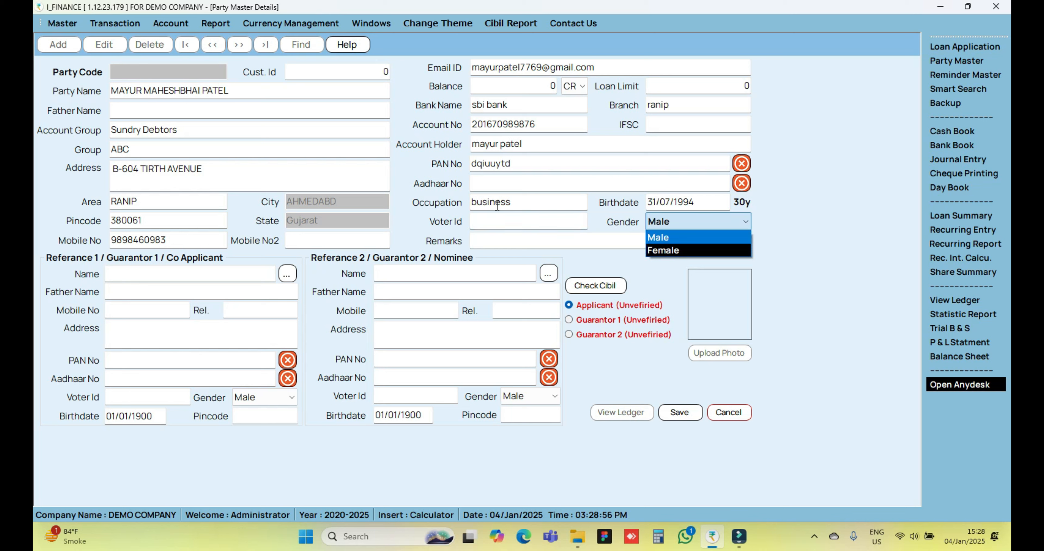
key(Tab)
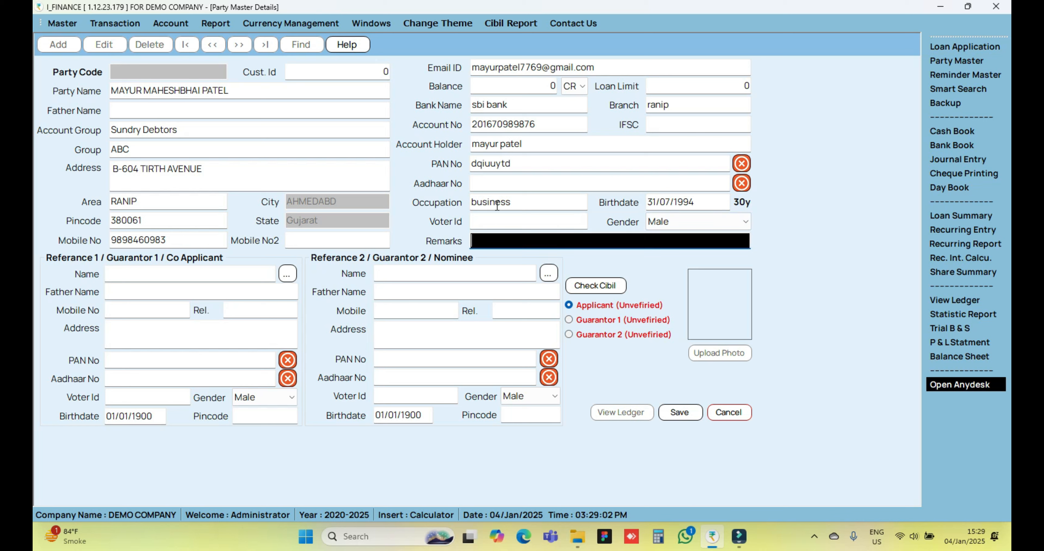
key(Tab)
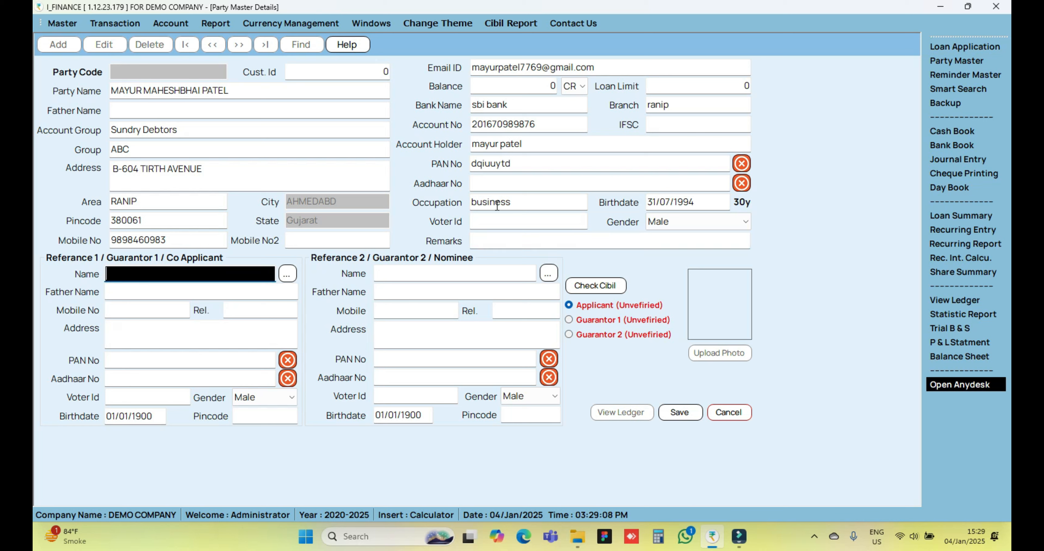
text(mayur)
key(BackSpace)
key(BackSpace)
key(BackSpace)
key(BackSpace)
key(BackSpace)
text(haresh)
key(BackSpace)
key(BackSpace)
key(BackSpace)
key(BackSpace)
key(BackSpace)
key(BackSpace)
click(289, 277)
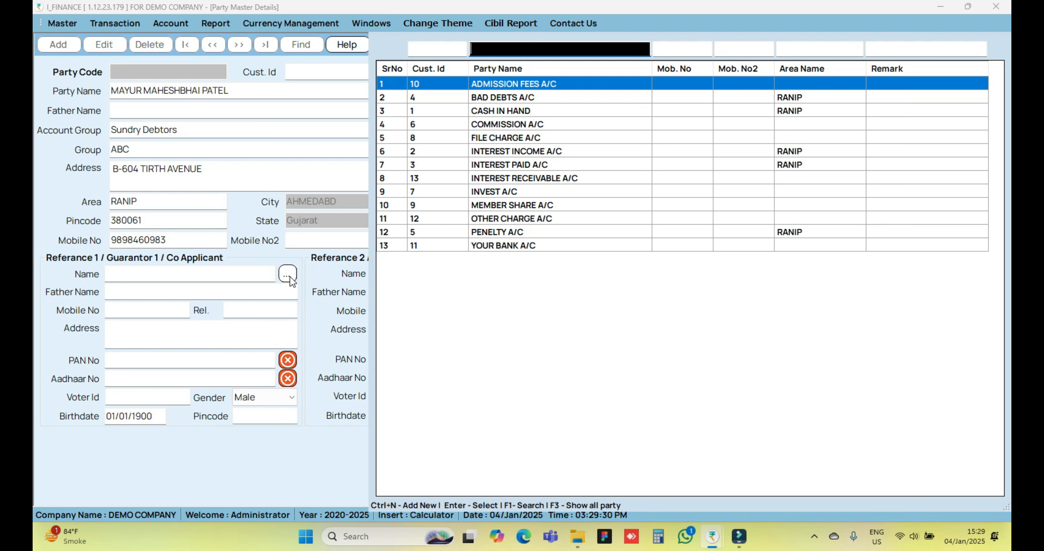
key(Escape)
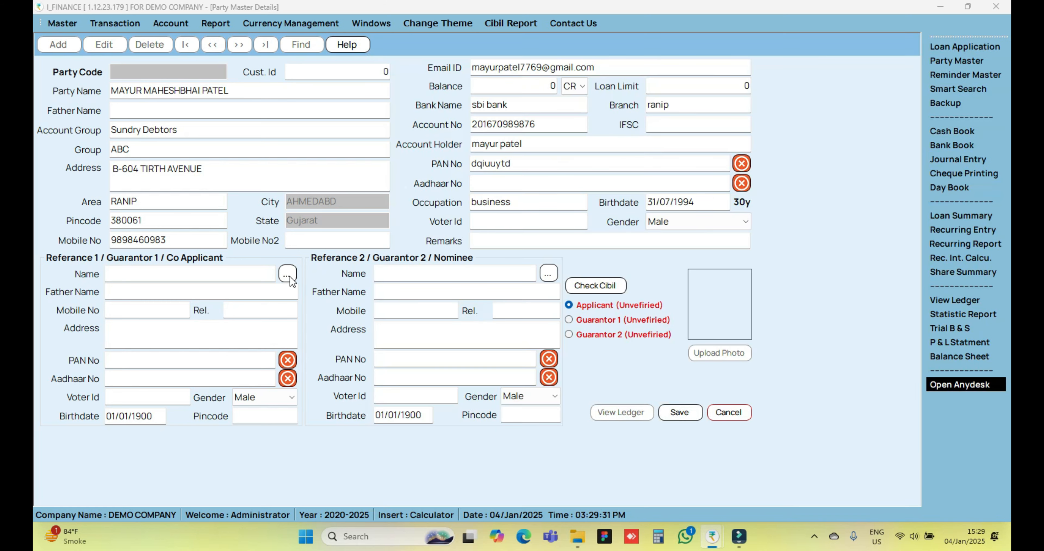
click(219, 274)
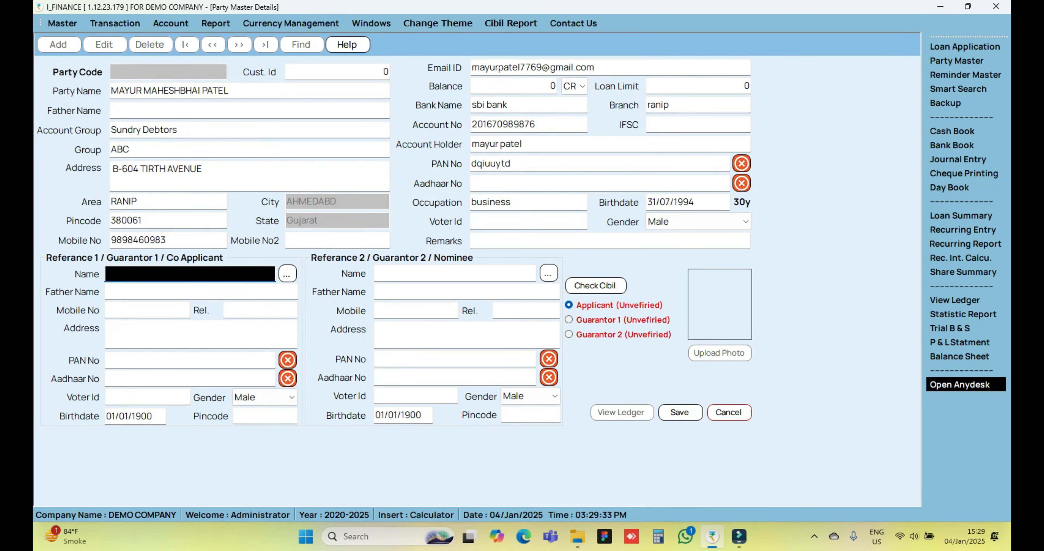
text(mayur)
key(Tab)
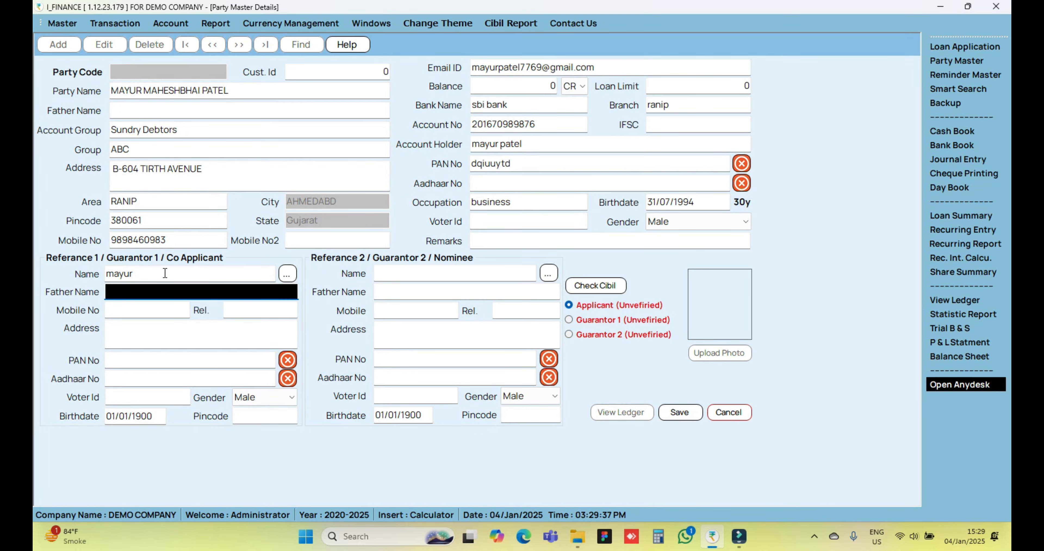
click(165, 273)
key(ctrl+a)
key(BackSpace)
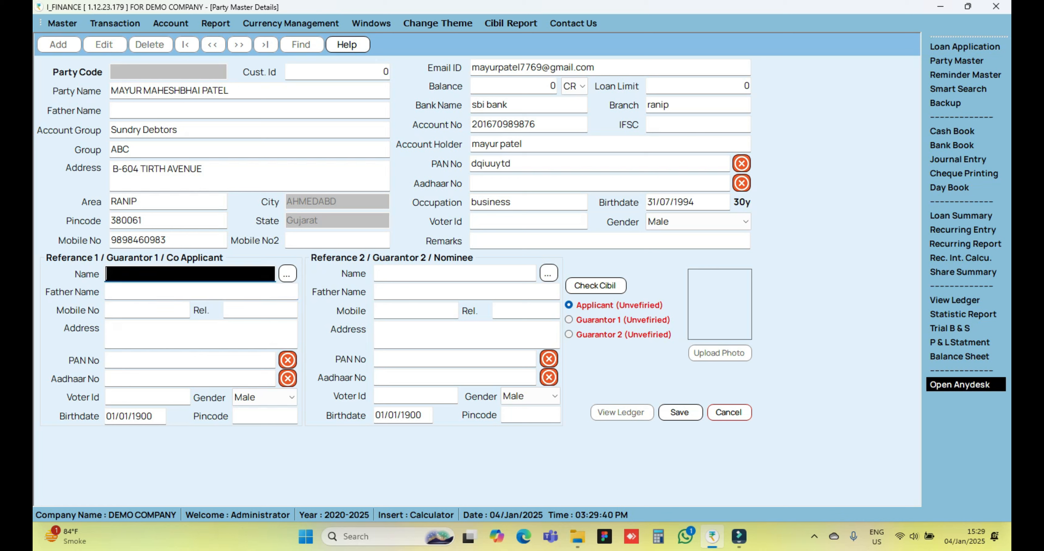
Enter the first guarantor's name and the relation "friend", leaving the father's name and mobile number blank
text(haresh)
key(Tab)
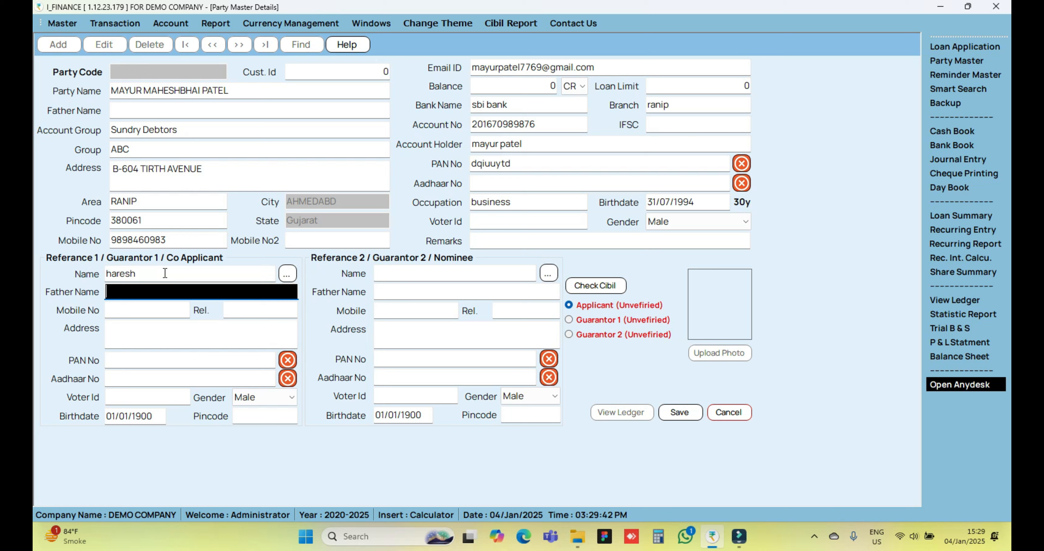
key(Tab)
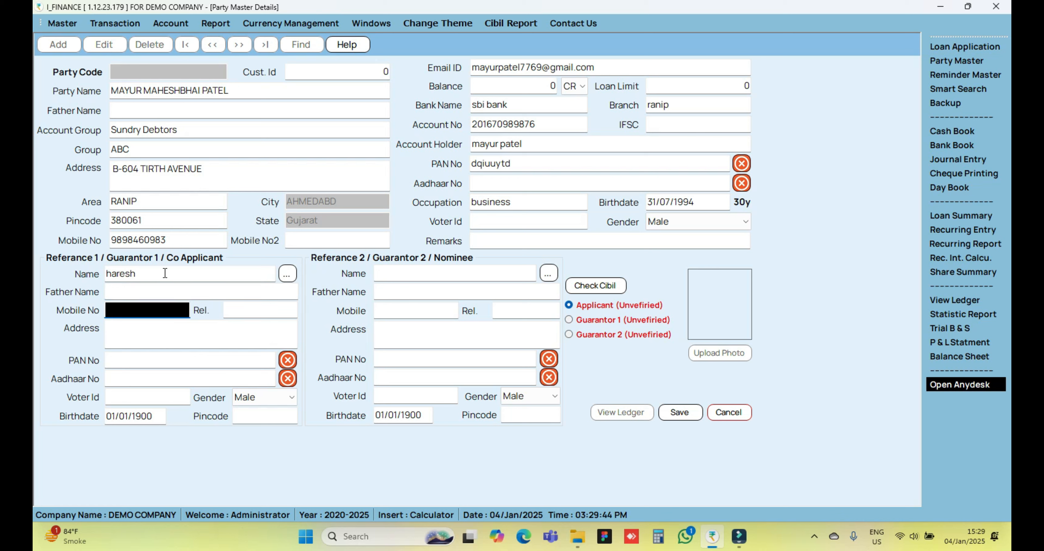
key(Tab)
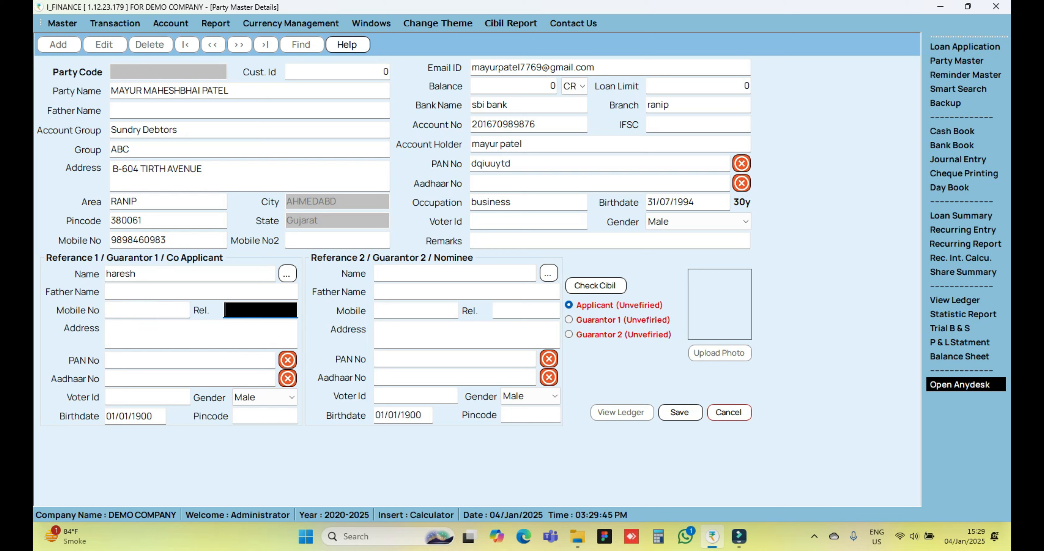
text(friend)
key(Tab)
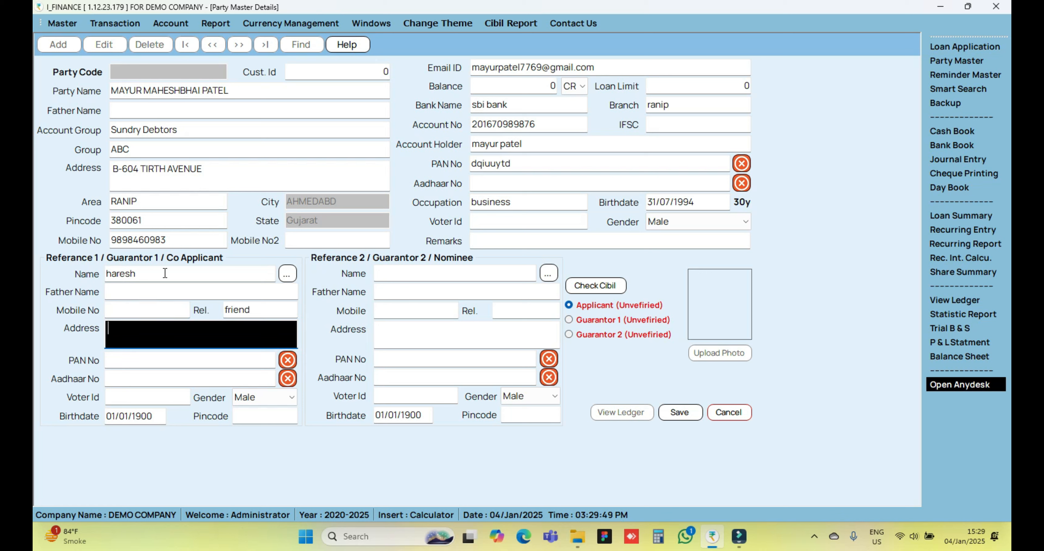
Enter the first guarantor's address, keeping the gender as Male and leaving the remaining identity, birthdate and pincode fields as they are
text(b-604)
key(Tab)
key(Tab)
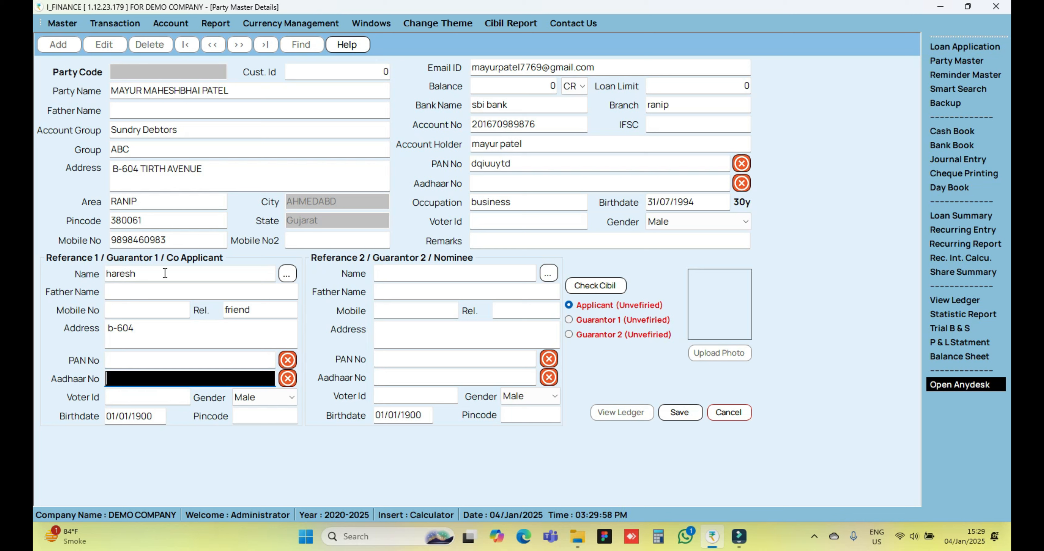
key(Tab)
key(Tab)
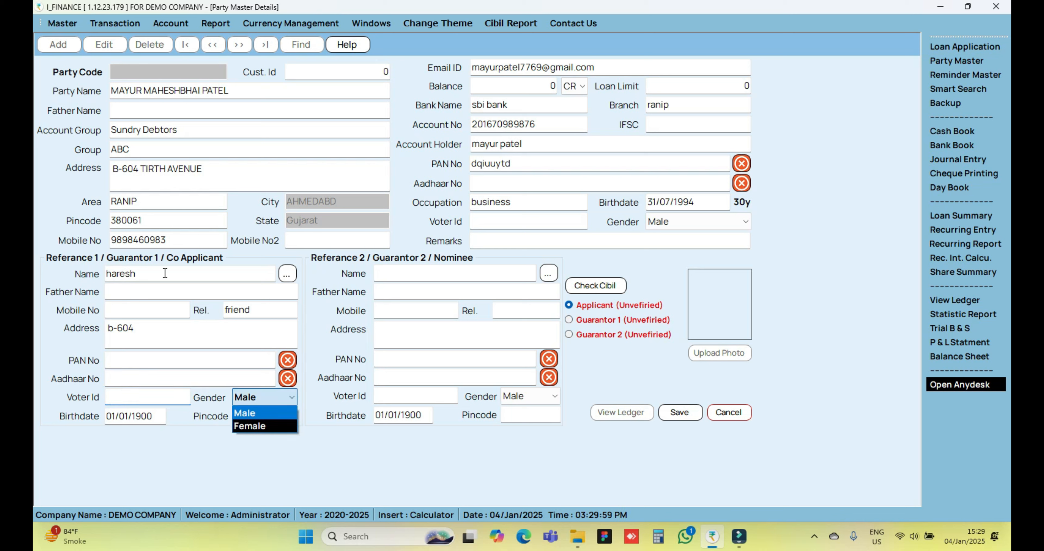
key(Tab)
key(Tab)
key(Tab)
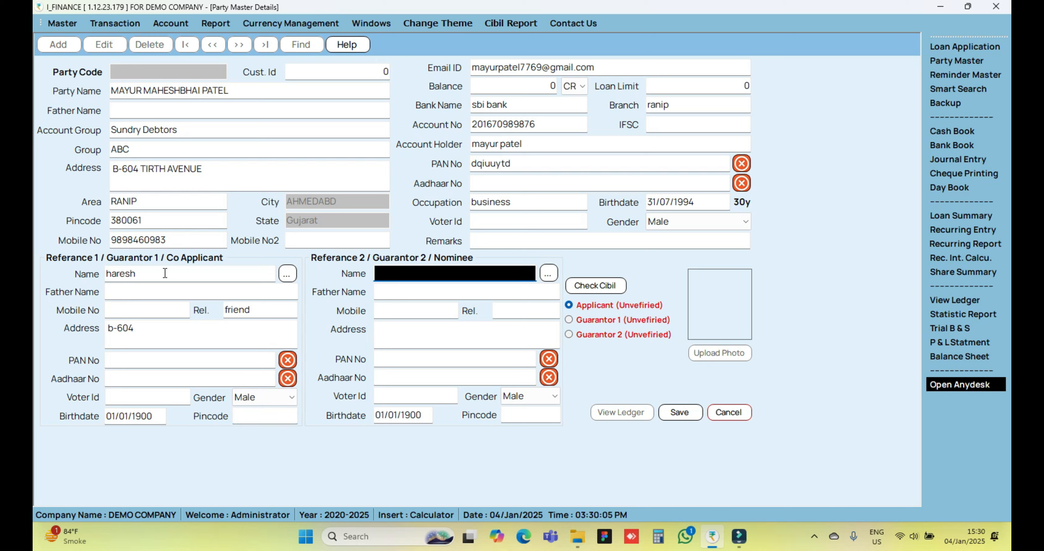
Leave the second guarantor's details unfilled, save the party record, and dismiss the save message
key(Tab)
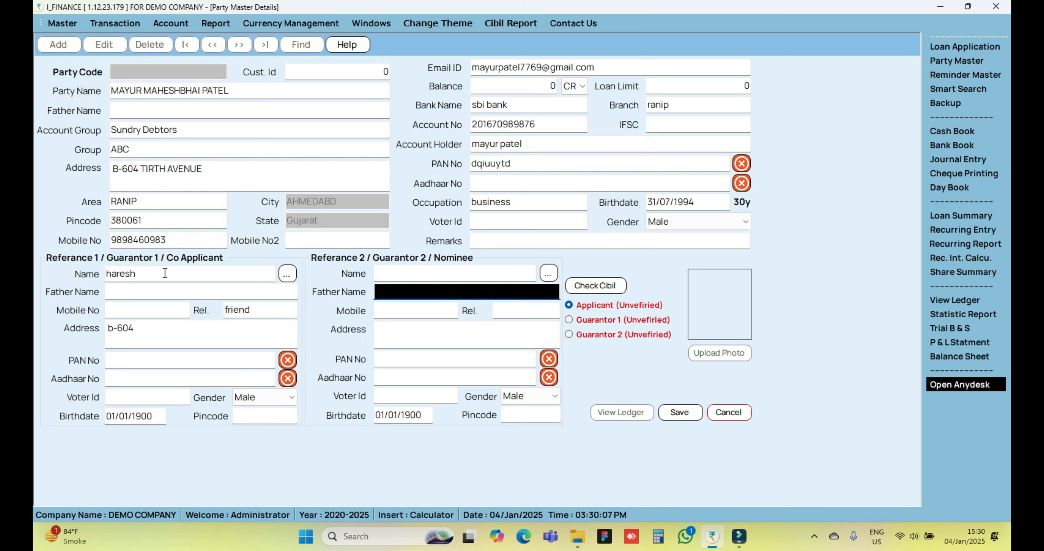
key(Tab)
key(Tab)
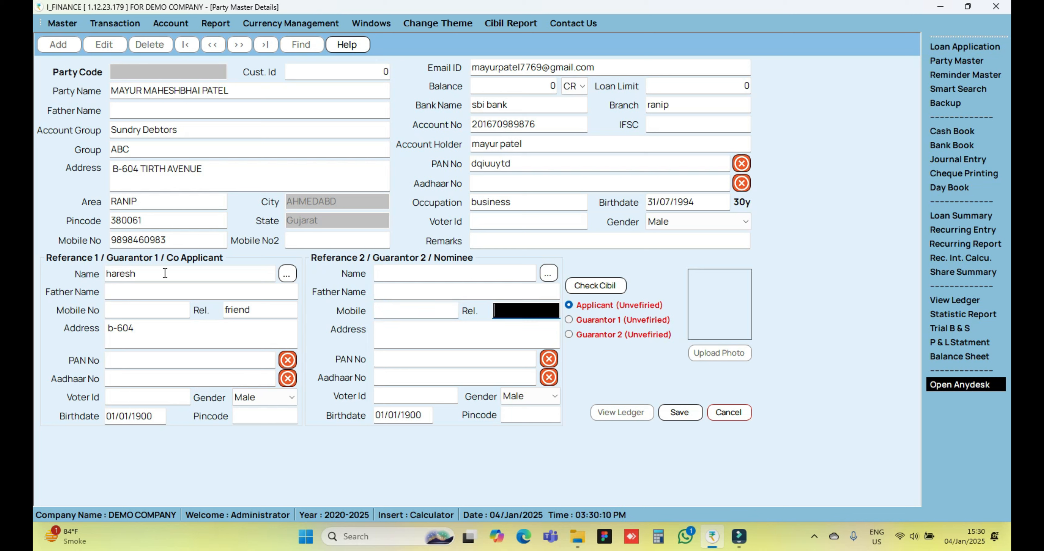
key(Tab)
key(Tab)
key(Tab)
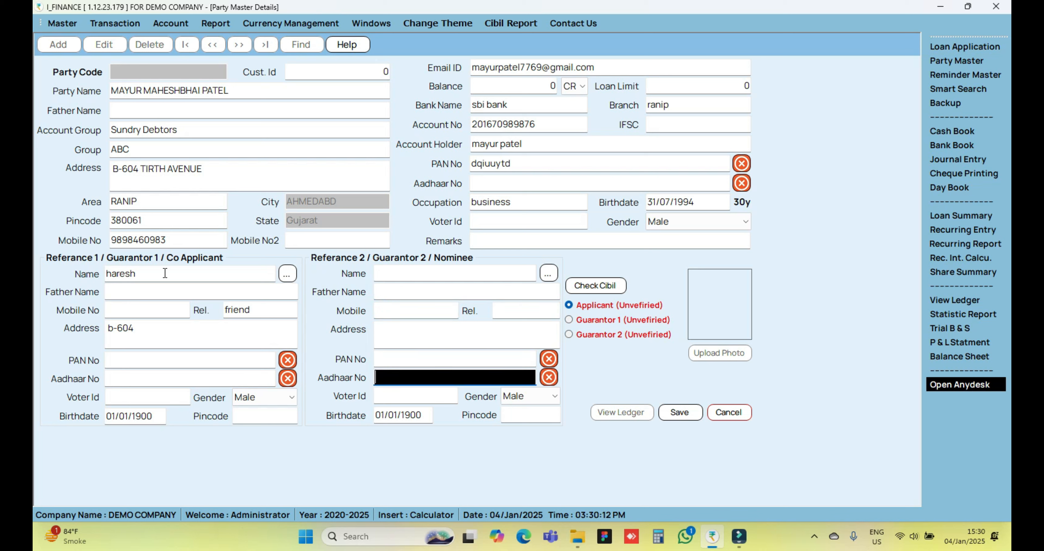
key(Tab)
key(Tab)
key(Tab)
key(Tab)
key(Tab)
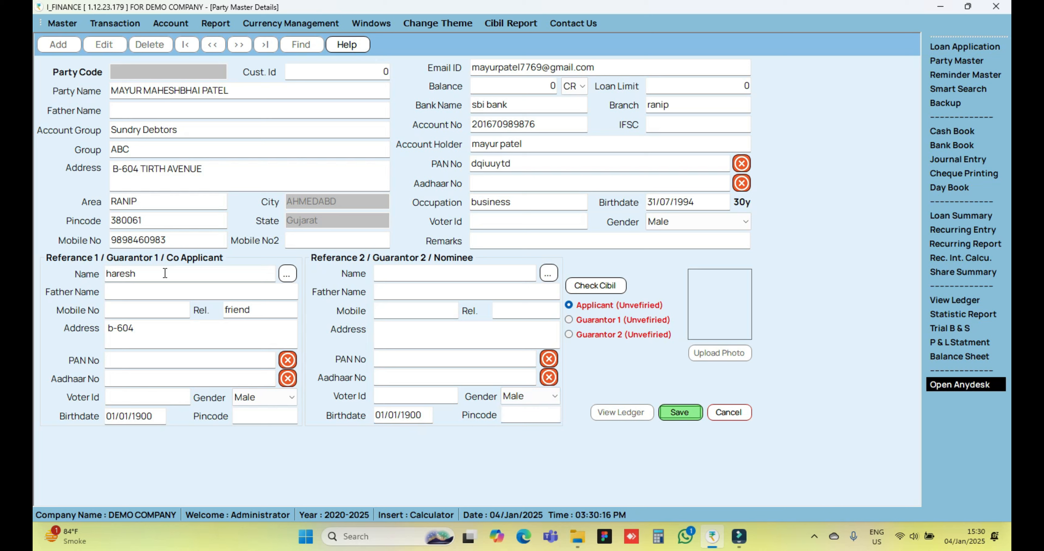
key(Return)
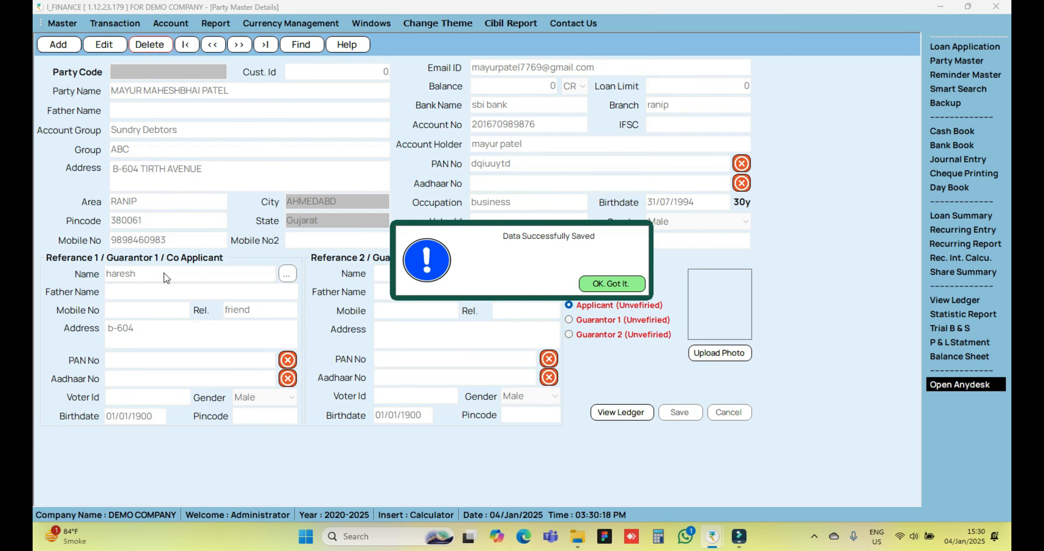
key(Return)
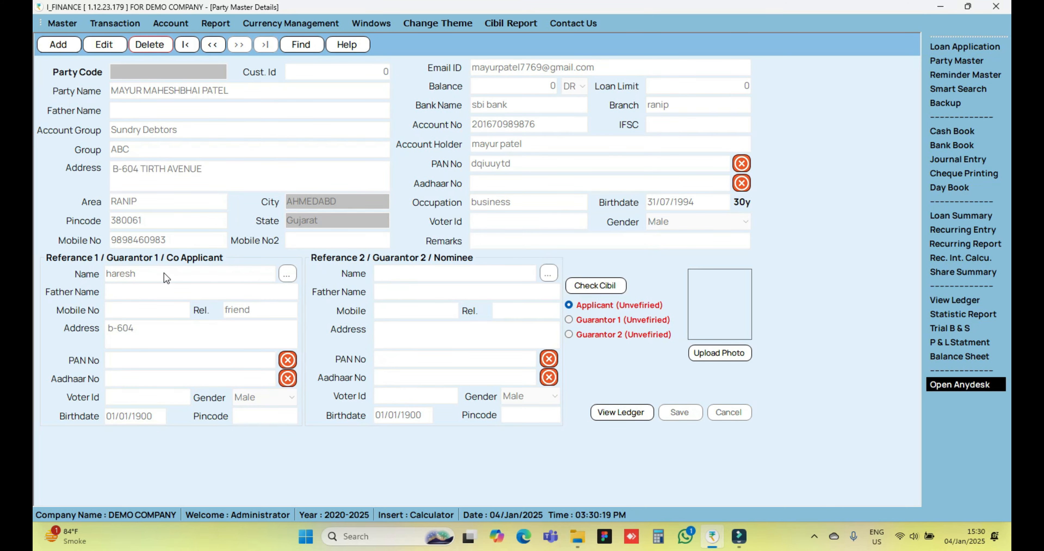